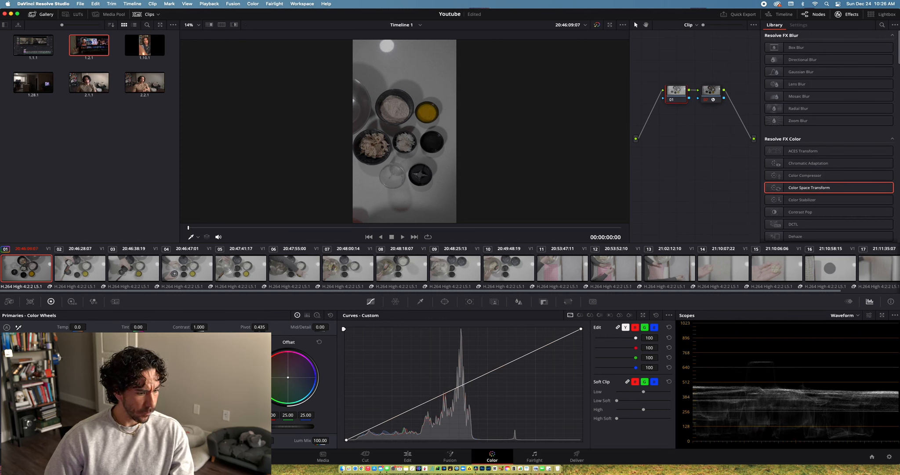
- Brighten the first clip in node 01 by raising the gain, and select that clip in the Edit page timeline
{"action": "left_click_drag", "start_coordinate": [208, 426], "coordinate": [222, 426]}
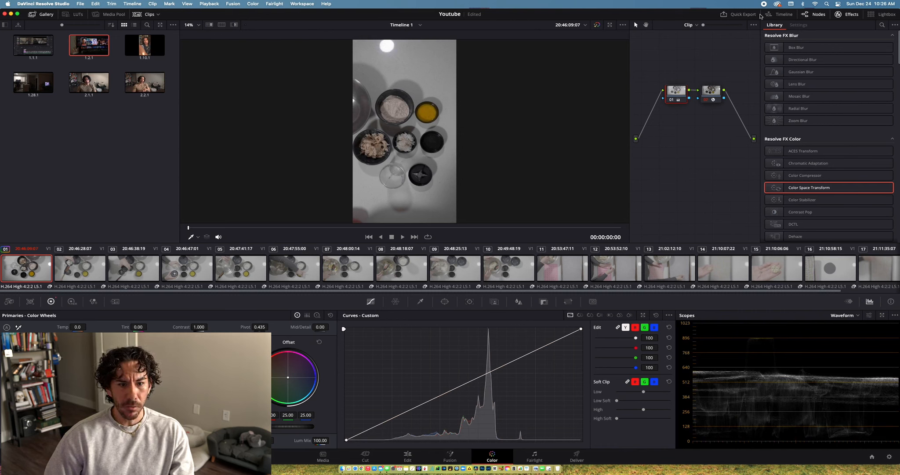
{"action": "left_click", "coordinate": [403, 458]}
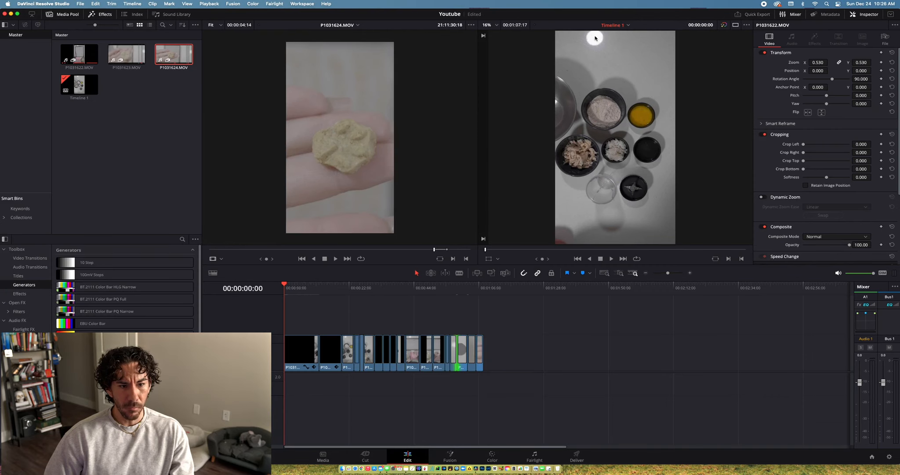
{"action": "left_click", "coordinate": [310, 348]}
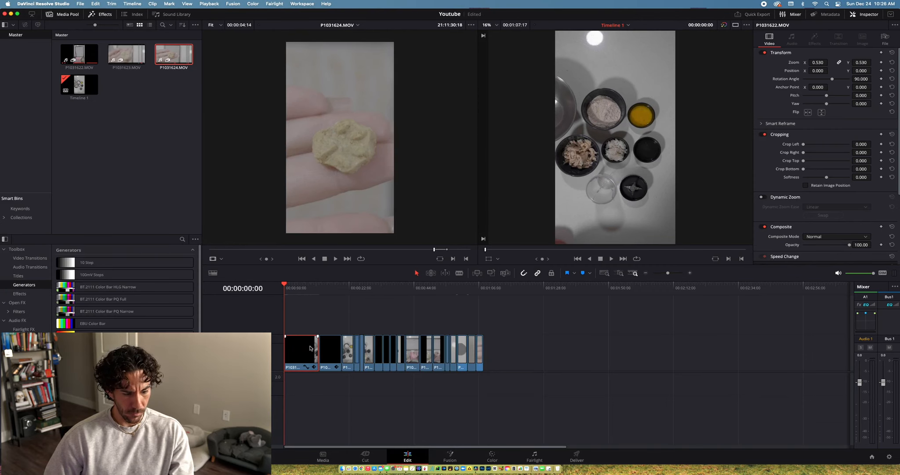
{"action": "key", "text": "super+equal"}
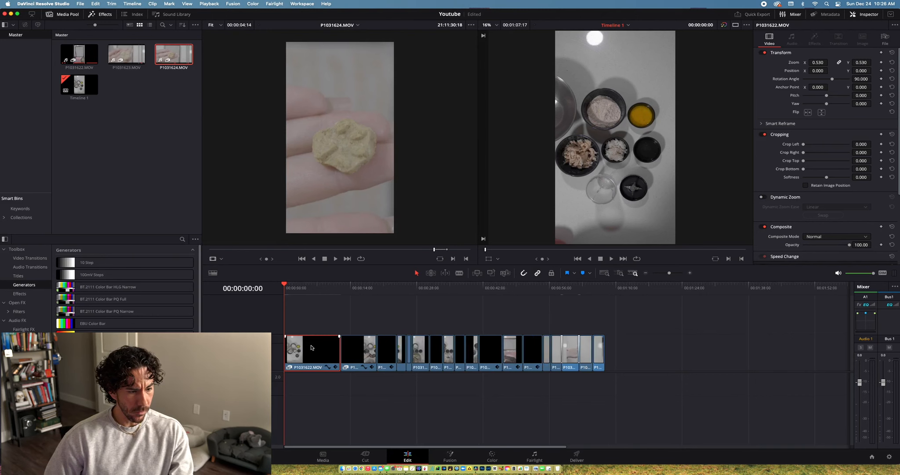
{"action": "key", "text": "super+equal"}
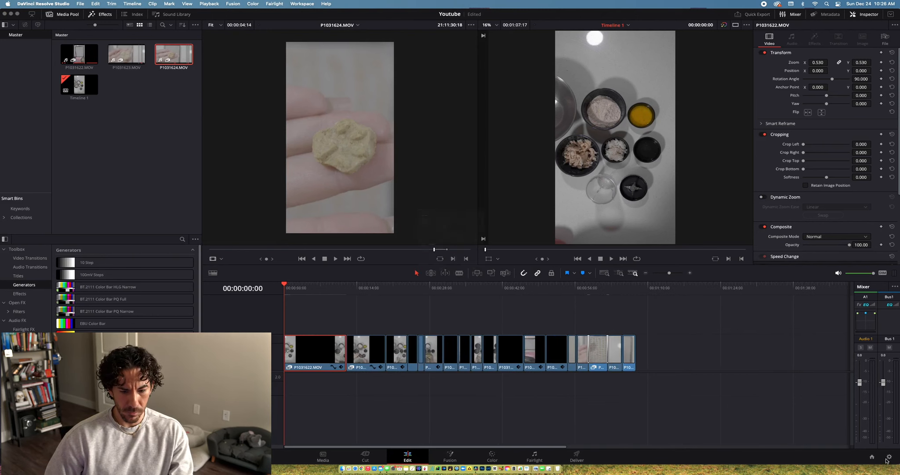
- Set the project's proxy generation location to the Music Videos volume in the master settings and save
{"action": "left_click", "coordinate": [888, 457]}
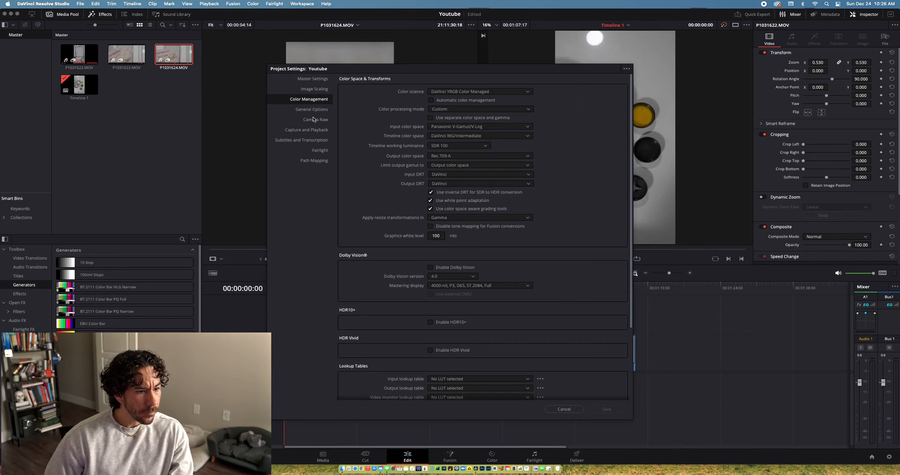
{"action": "scroll", "coordinate": [426, 217], "scroll_direction": "down", "scroll_amount": 4}
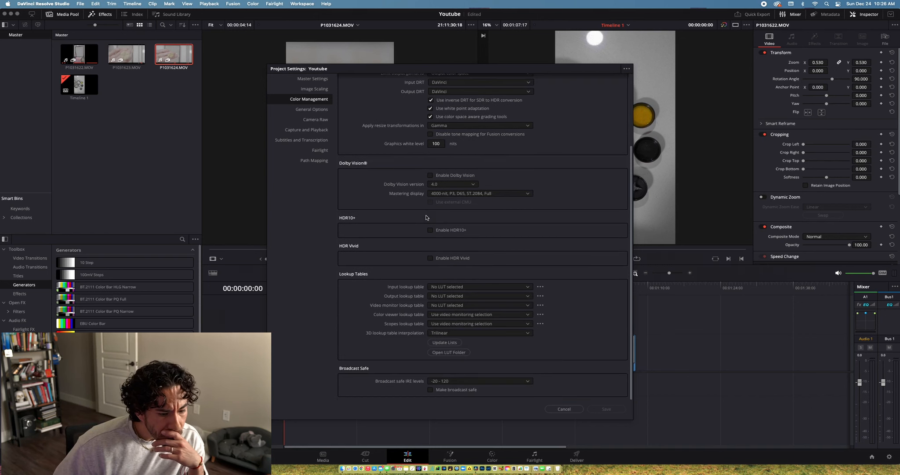
{"action": "left_click", "coordinate": [314, 79]}
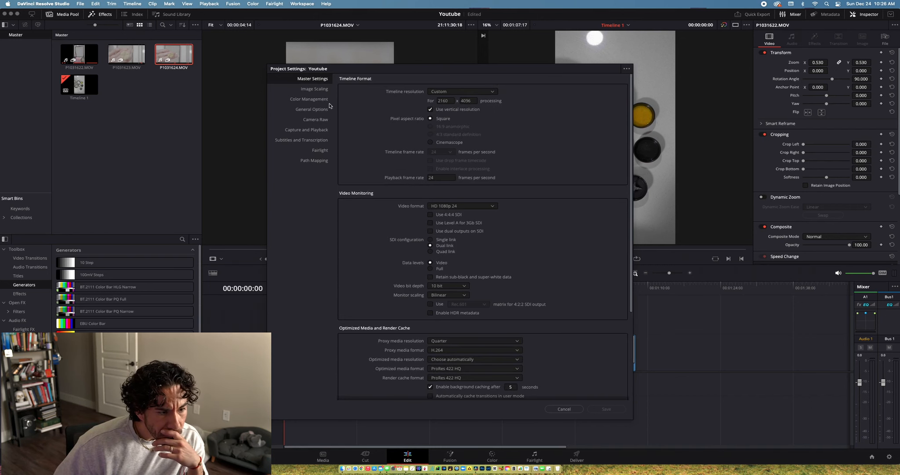
{"action": "scroll", "coordinate": [427, 220], "scroll_direction": "down", "scroll_amount": 5}
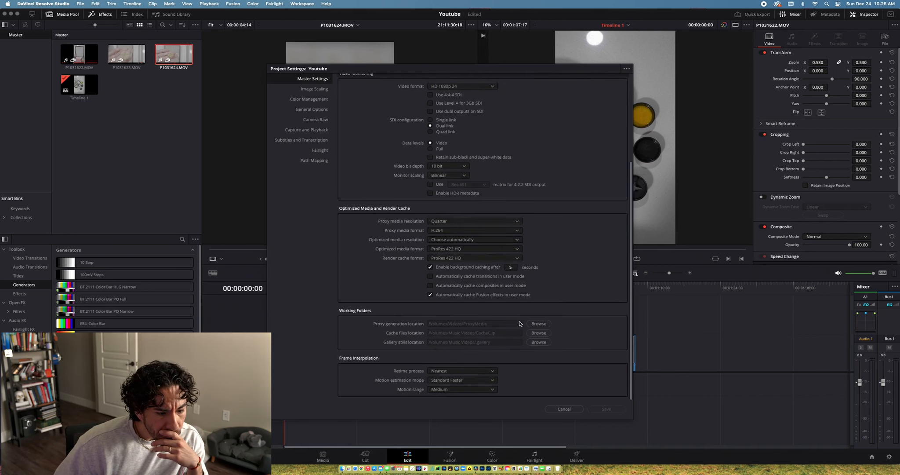
{"action": "left_click", "coordinate": [538, 324]}
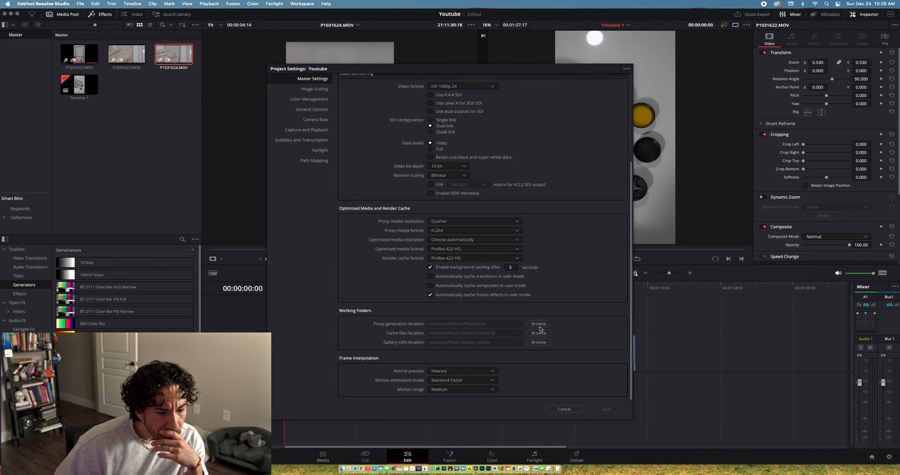
{"action": "scroll", "coordinate": [332, 170], "scroll_direction": "down", "scroll_amount": 2}
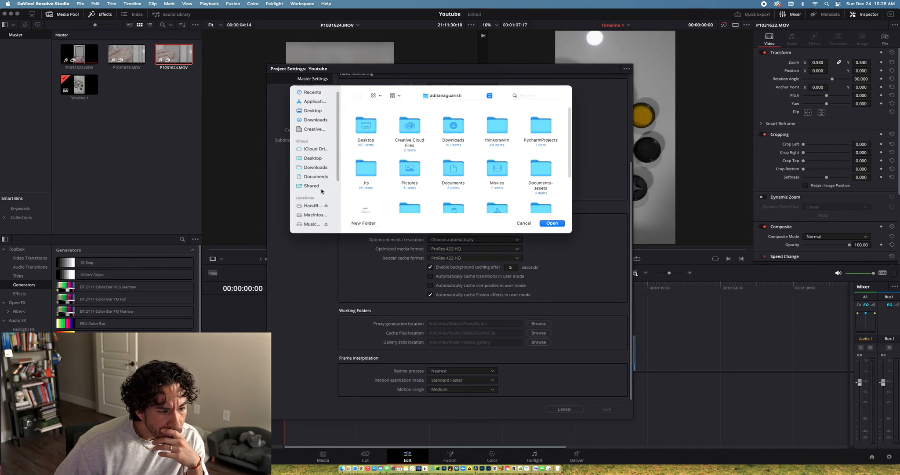
{"action": "left_click", "coordinate": [312, 219]}
{"action": "left_click", "coordinate": [551, 224]}
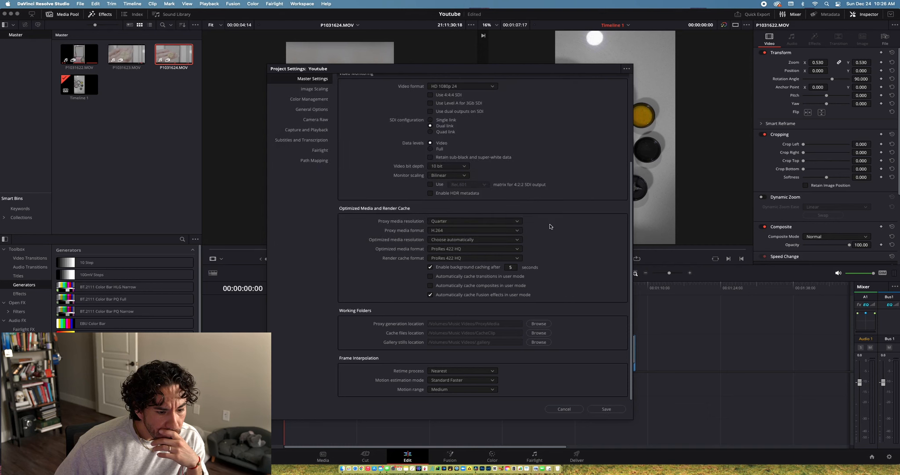
{"action": "left_click", "coordinate": [606, 408]}
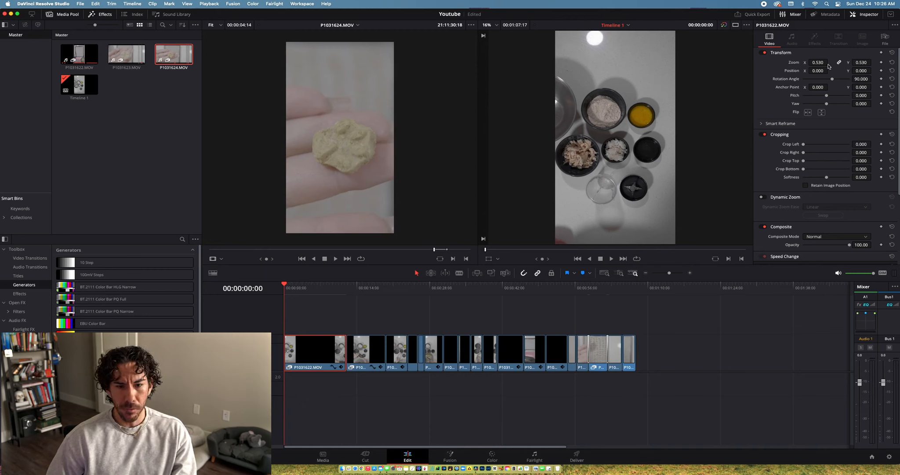
- Set the first clip's zoom to 0.630 and its horizontal position to 31 so the bowls fill the frame
{"action": "left_click_drag", "start_coordinate": [825, 62], "coordinate": [832, 62]}
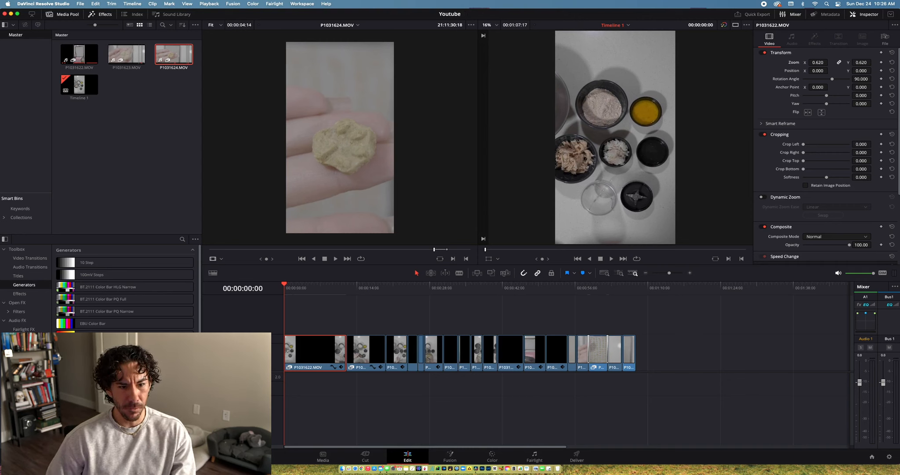
{"action": "left_click_drag", "start_coordinate": [817, 62], "coordinate": [830, 70]}
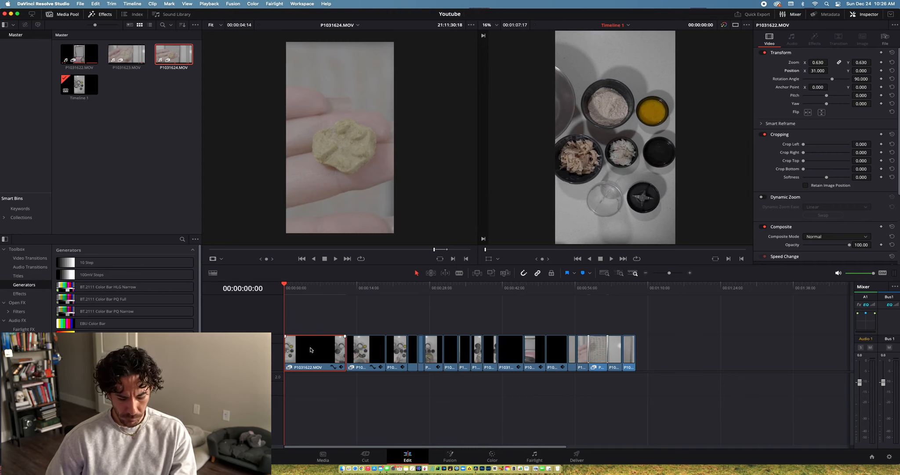
- Paste the first clip's zoom, Scale X, Scale Y and position attributes onto the next nine clips
{"action": "left_click", "coordinate": [355, 351]}
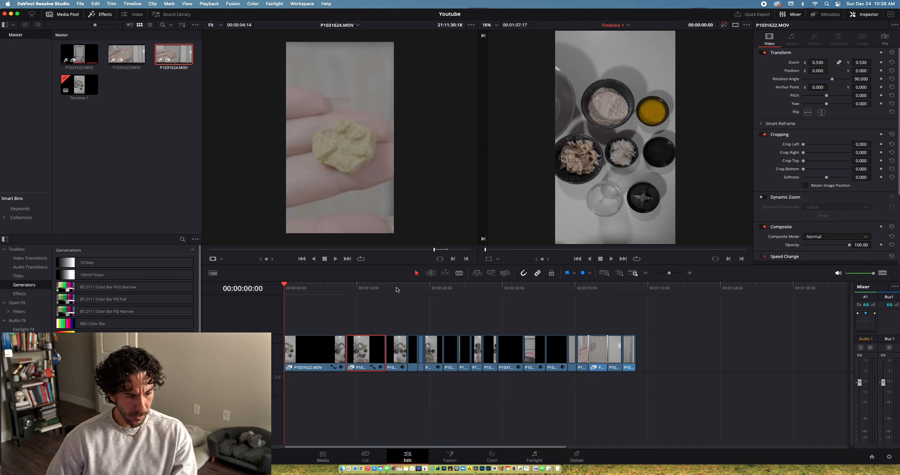
{"action": "left_click_drag", "start_coordinate": [361, 311], "coordinate": [488, 380]}
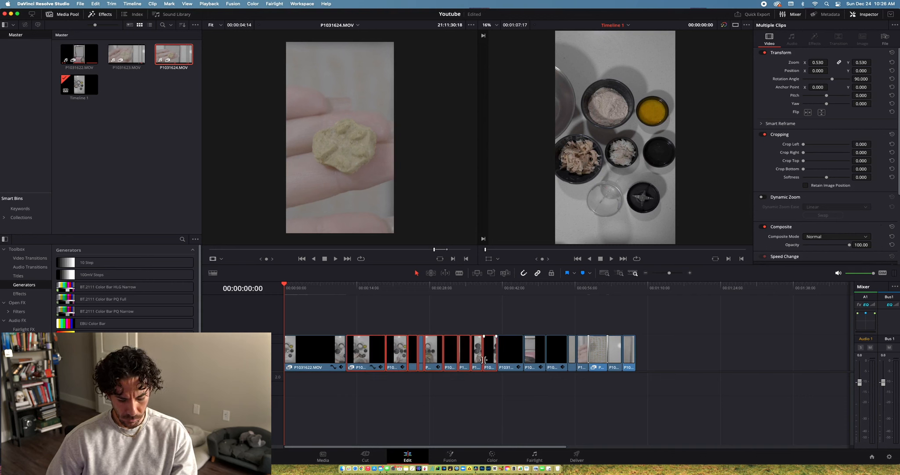
{"action": "key", "text": "alt+v"}
{"action": "left_click", "coordinate": [377, 230]}
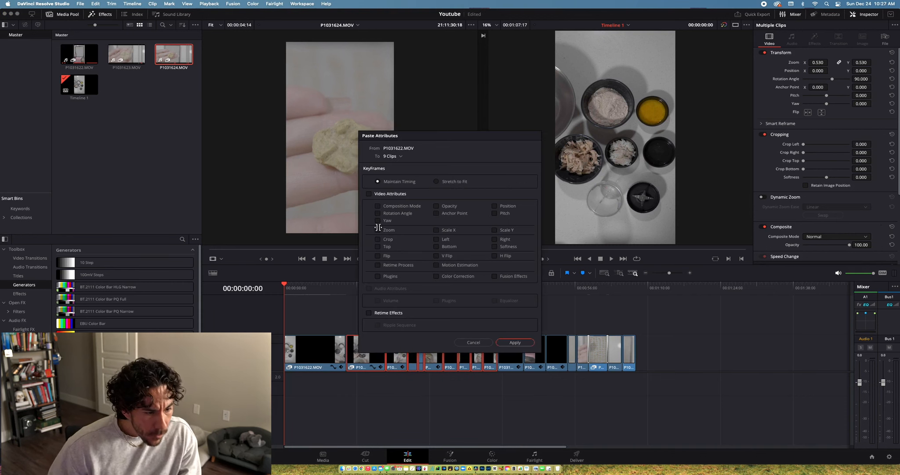
{"action": "left_click", "coordinate": [494, 206]}
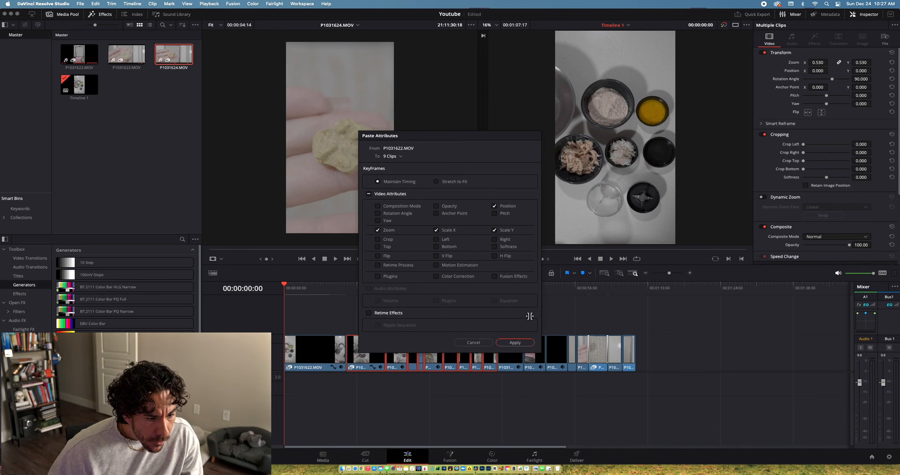
{"action": "left_click", "coordinate": [515, 342]}
- Select the clip at 00:00:42:13 showing hands over the pink mold and set its zoom to 0.620
{"action": "left_click", "coordinate": [356, 288]}
{"action": "left_click_drag", "start_coordinate": [359, 289], "coordinate": [505, 288]}
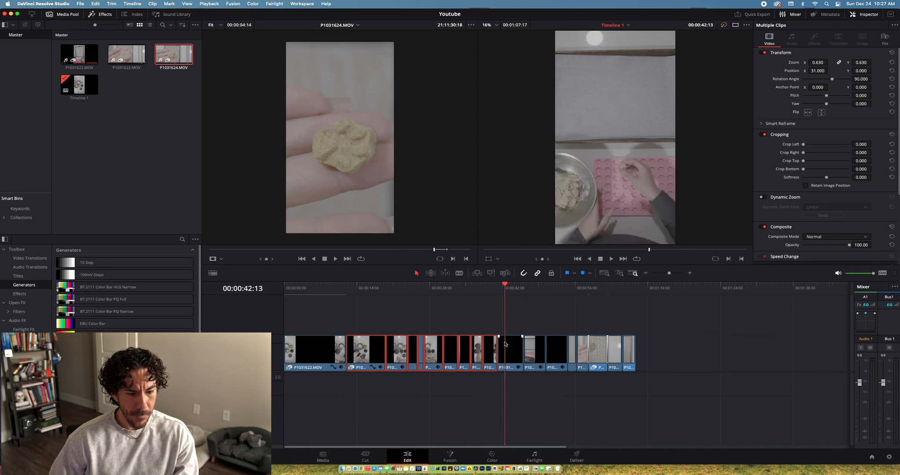
{"action": "left_click", "coordinate": [509, 349]}
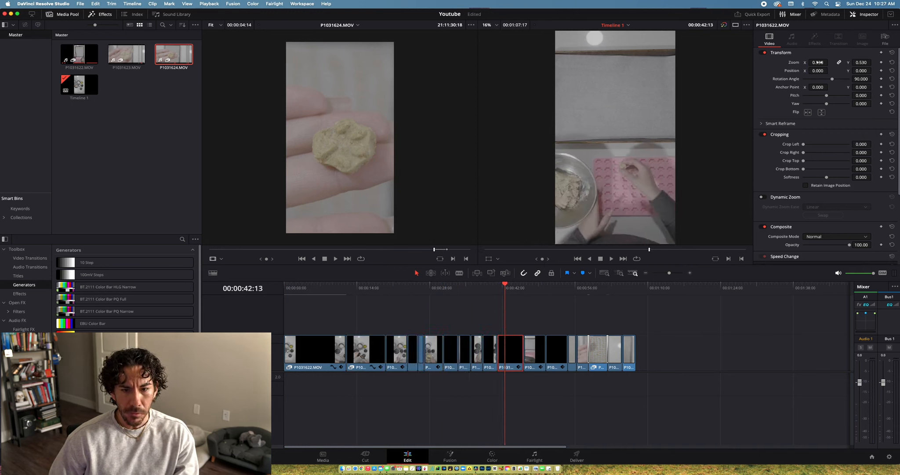
{"action": "left_click_drag", "start_coordinate": [818, 62], "coordinate": [829, 62]}
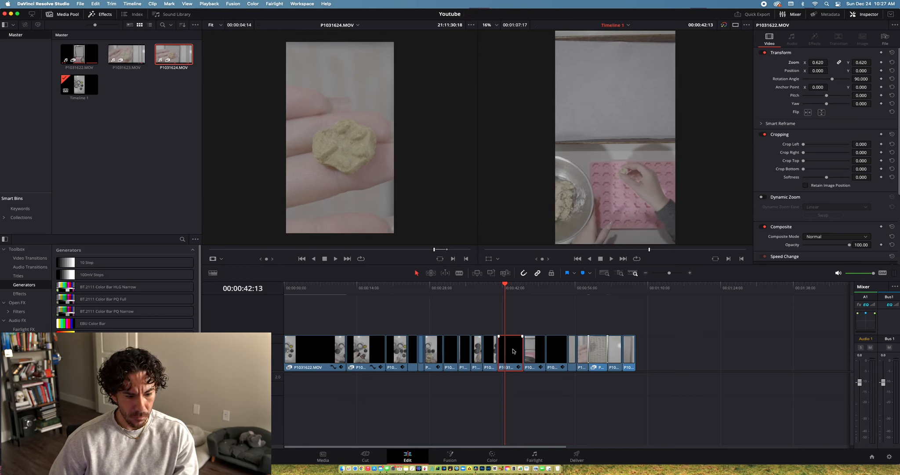
- Paste the mold clip's zoom, Scale X, Scale Y and position attributes onto the two clips following it
{"action": "left_click", "coordinate": [530, 288]}
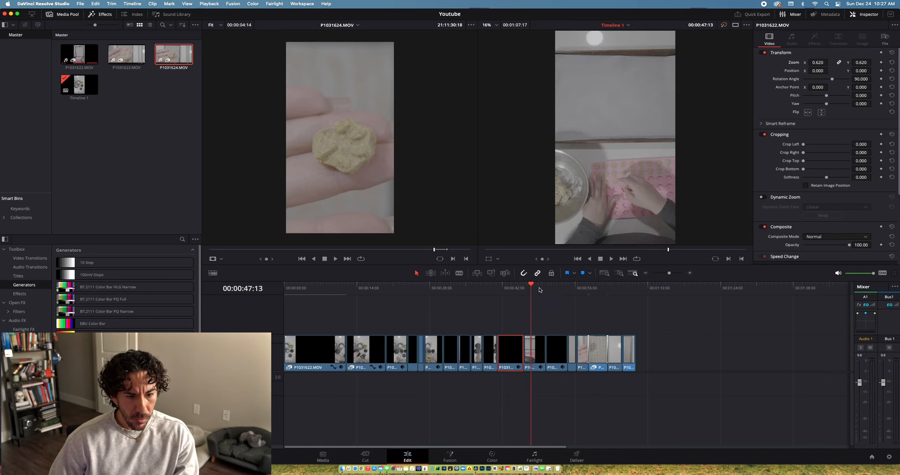
{"action": "left_click", "coordinate": [553, 288]}
{"action": "left_click", "coordinate": [575, 288]}
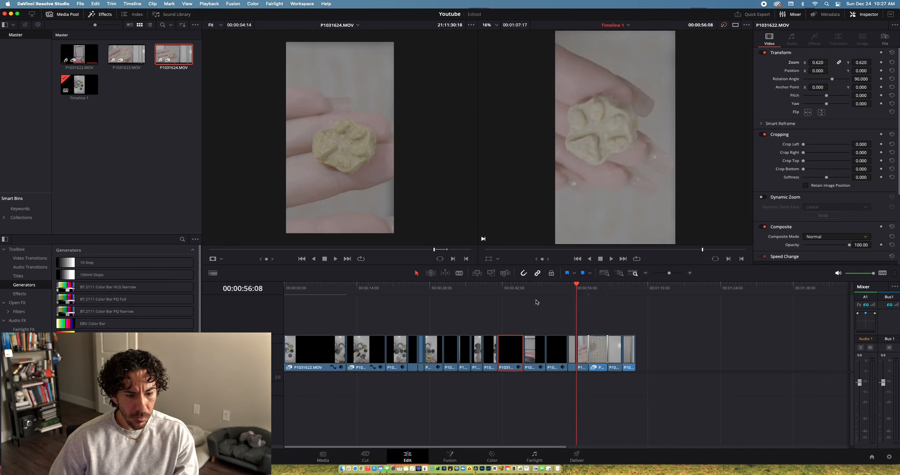
{"action": "left_click_drag", "start_coordinate": [535, 300], "coordinate": [557, 360]}
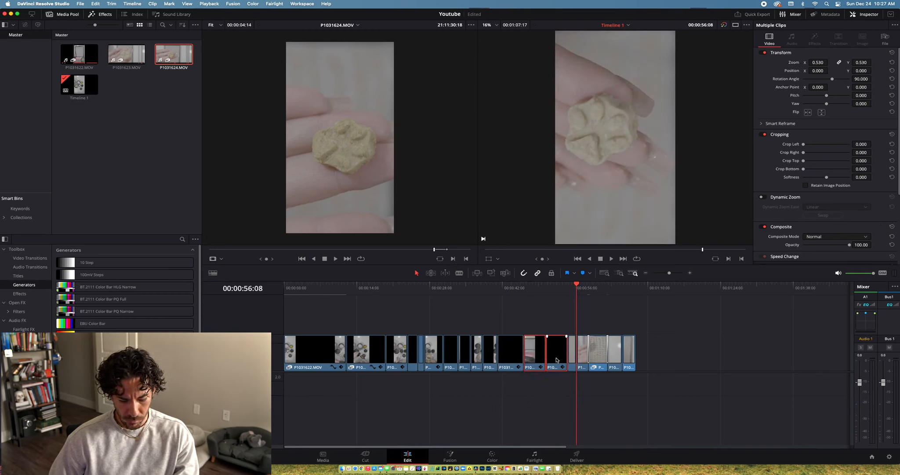
{"action": "left_click", "coordinate": [567, 288]}
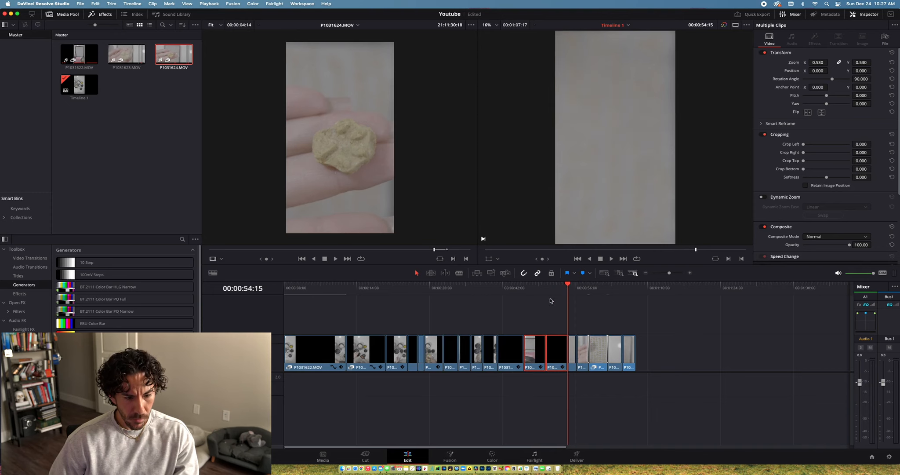
{"action": "key", "text": "alt+v"}
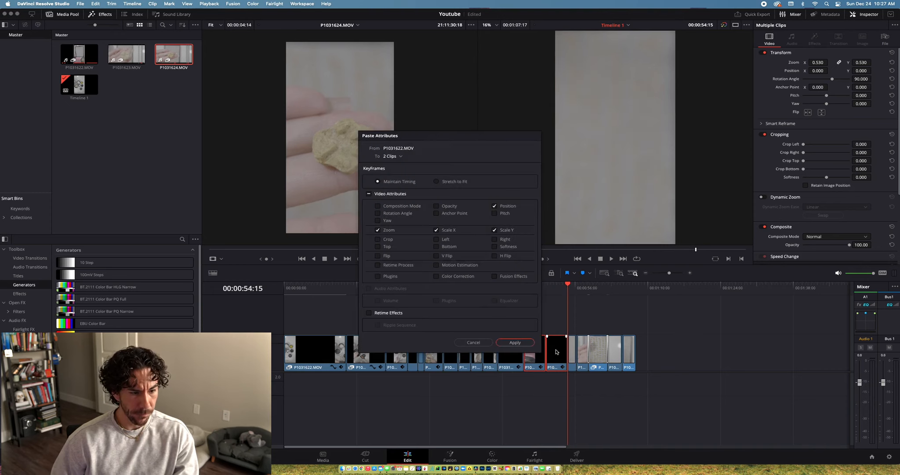
{"action": "key", "text": "Return"}
- Reopen the first clip on the Color page and switch the scopes from Waveform to Parade
{"action": "left_click", "coordinate": [492, 457]}
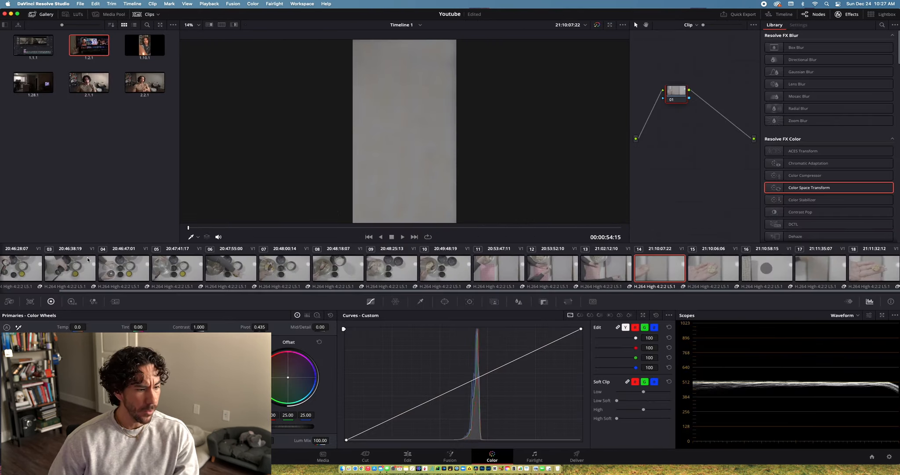
{"action": "scroll", "coordinate": [88, 266], "scroll_direction": "left", "scroll_amount": 2}
{"action": "left_click", "coordinate": [41, 267]}
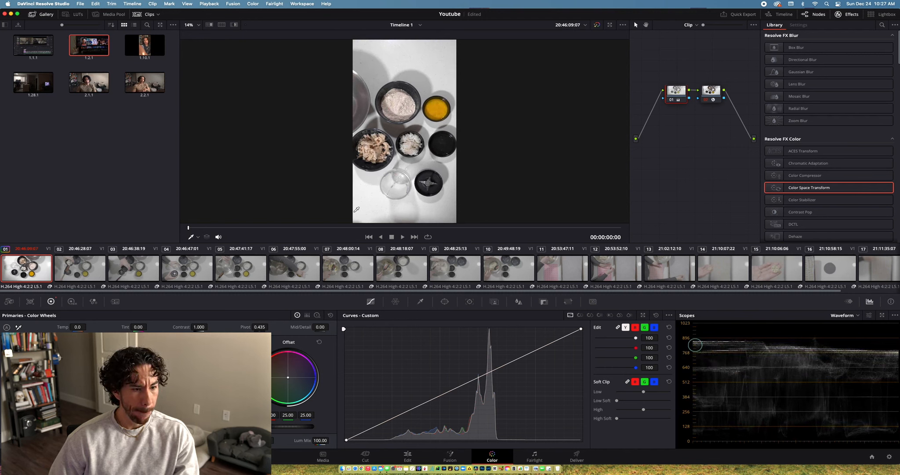
{"action": "left_click", "coordinate": [857, 315]}
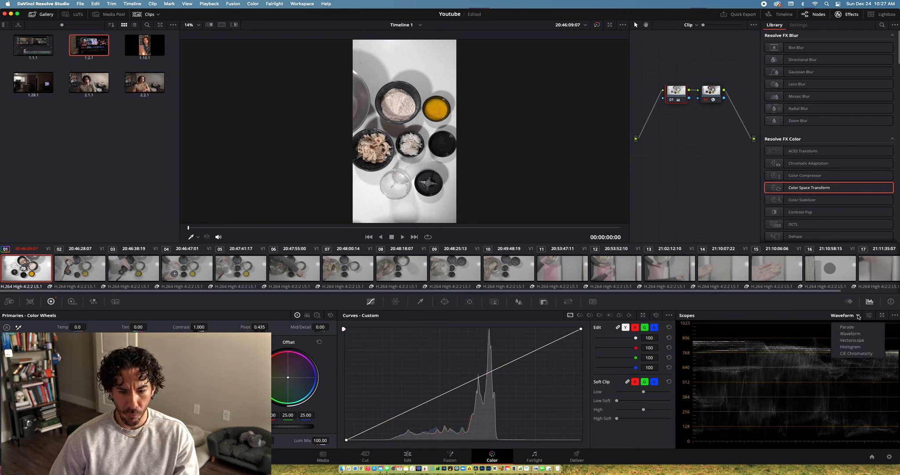
{"action": "left_click", "coordinate": [853, 330]}
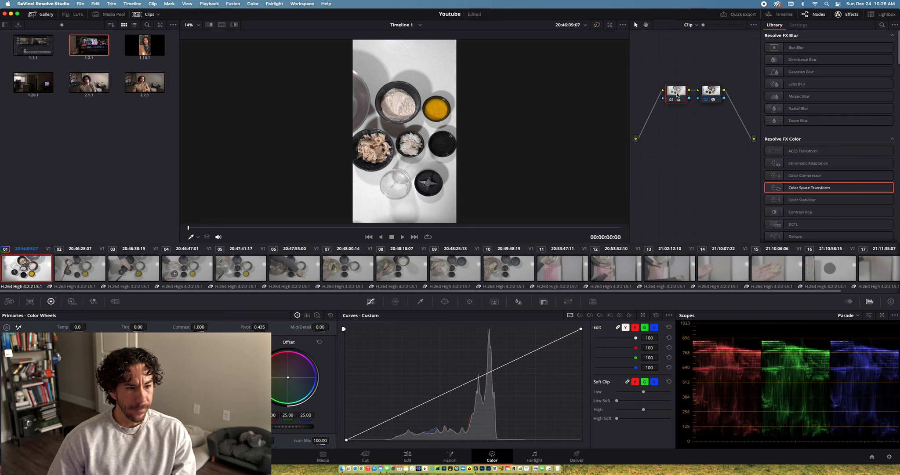
- Set node 01's Mid/Detail to 50 and spread it and the Color Space Transform node farther apart
{"action": "left_click_drag", "start_coordinate": [678, 94], "coordinate": [664, 94]}
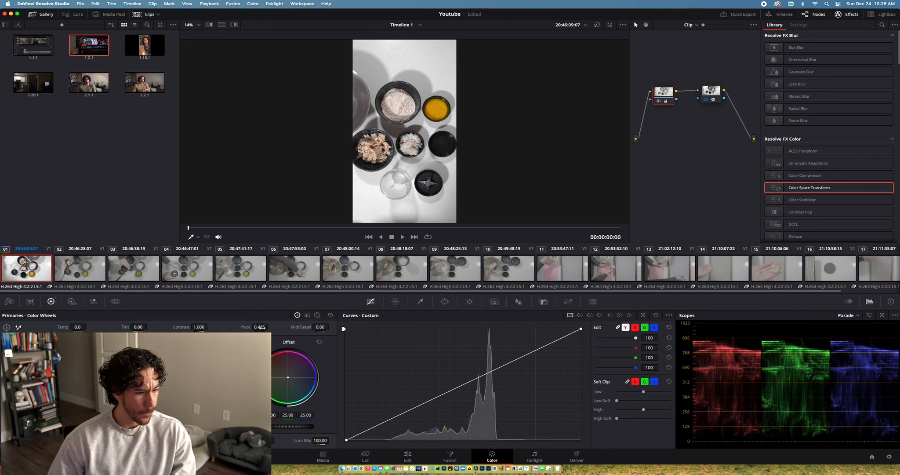
{"action": "left_click_drag", "start_coordinate": [312, 326], "coordinate": [340, 327]}
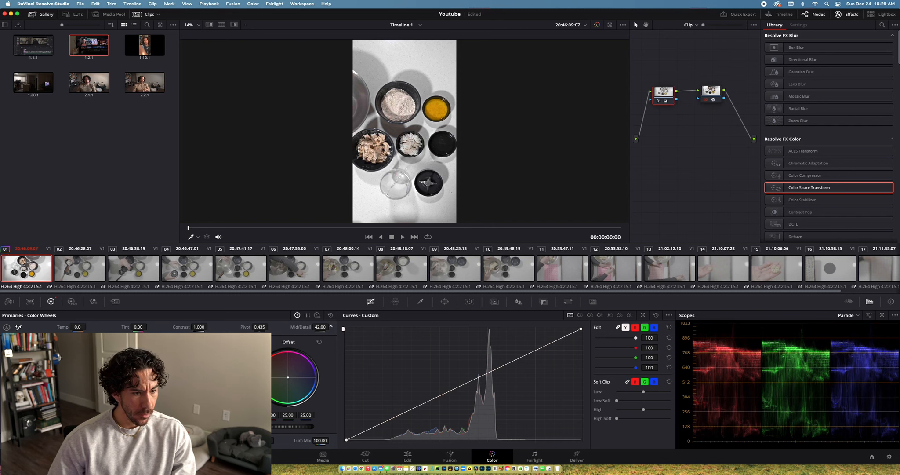
{"action": "double_click", "coordinate": [320, 327]}
{"action": "type", "text": "50"}
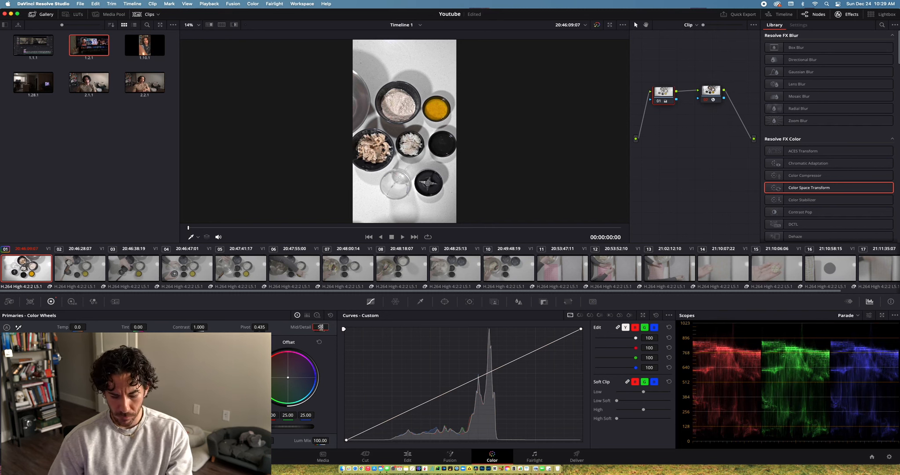
{"action": "key", "text": "Return"}
{"action": "left_click_drag", "start_coordinate": [706, 99], "coordinate": [727, 99]}
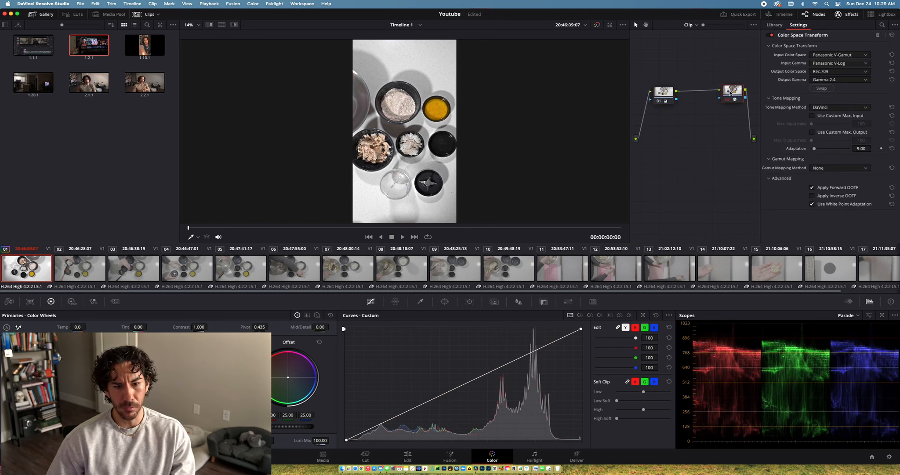
- Hide the Effects panel, spread the two nodes farther apart, and add serial node 02 after node 01
{"action": "left_click", "coordinate": [840, 15]}
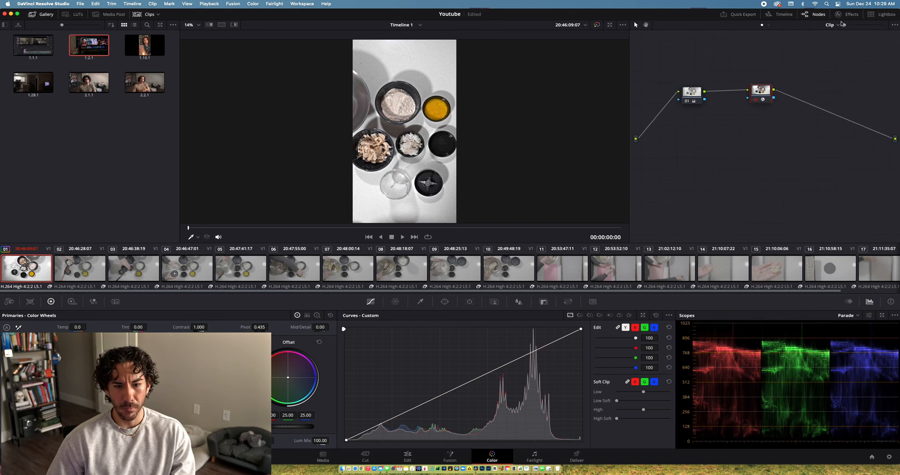
{"action": "left_click_drag", "start_coordinate": [699, 92], "coordinate": [683, 90]}
{"action": "left_click_drag", "start_coordinate": [769, 90], "coordinate": [801, 88]}
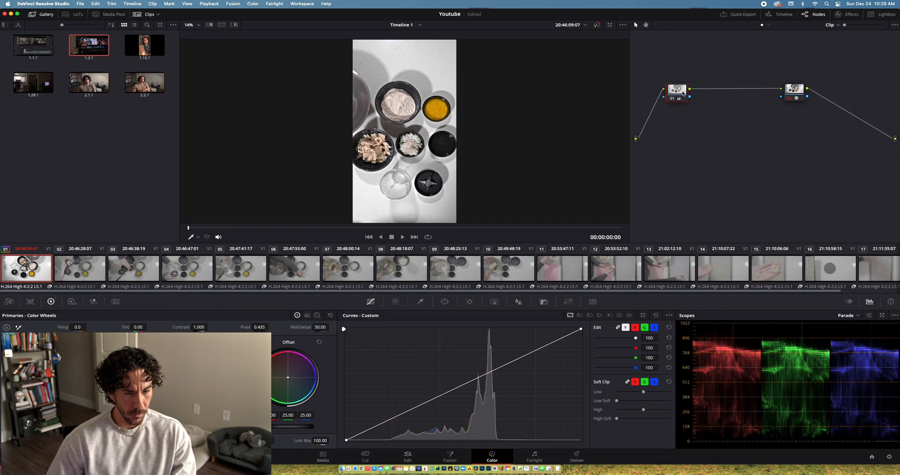
{"action": "key", "text": "alt+s"}
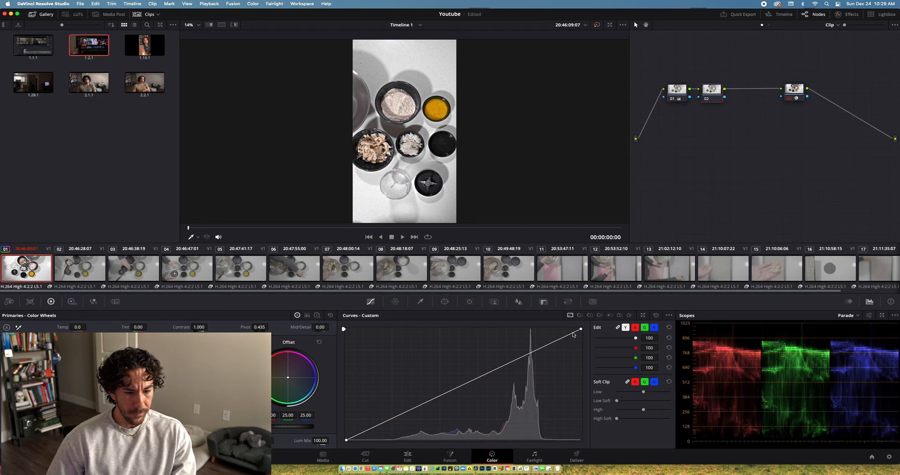
- On node 02's Hue Vs Hue curve, sample the yellow bowl's contents and set that point's hue rotation to about -1.73
{"action": "left_click", "coordinate": [580, 315]}
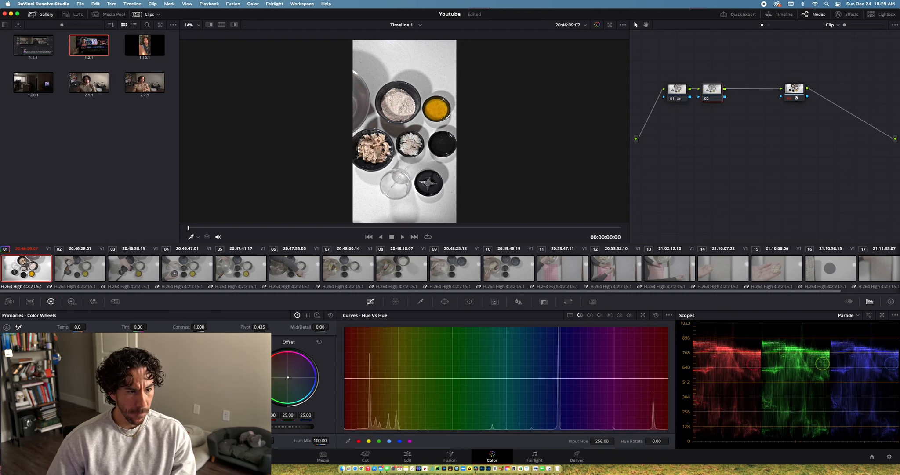
{"action": "left_click", "coordinate": [441, 104]}
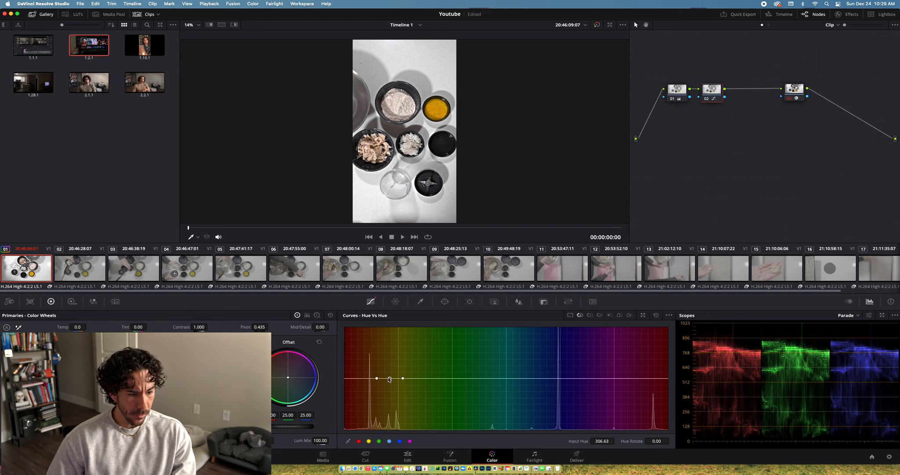
{"action": "left_click_drag", "start_coordinate": [389, 378], "coordinate": [389, 377]}
{"action": "left_click_drag", "start_coordinate": [390, 378], "coordinate": [390, 381]}
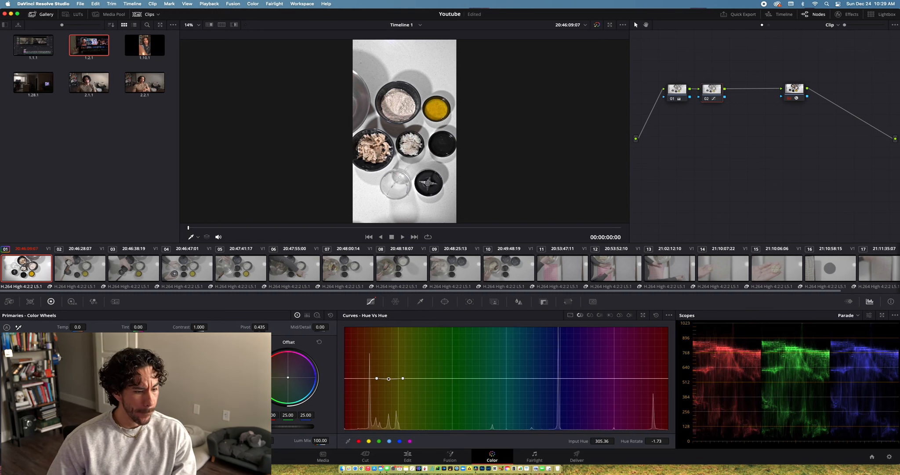
{"action": "left_click", "coordinate": [676, 90]}
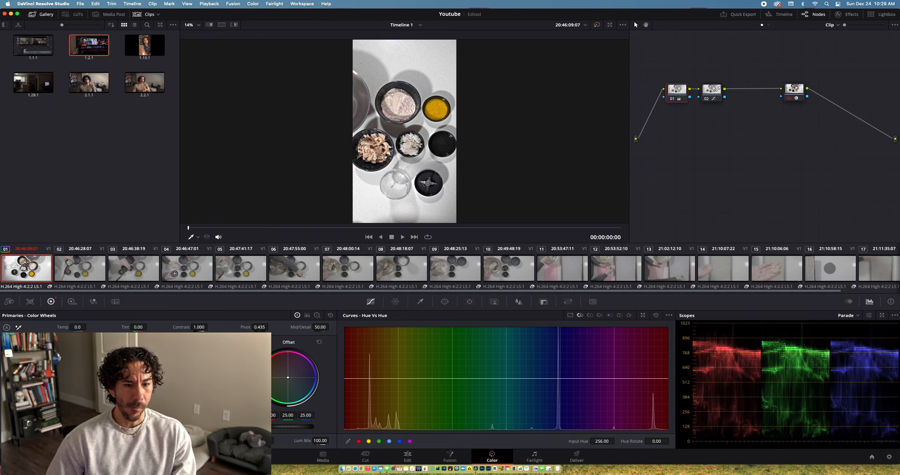
{"action": "left_click", "coordinate": [712, 90]}
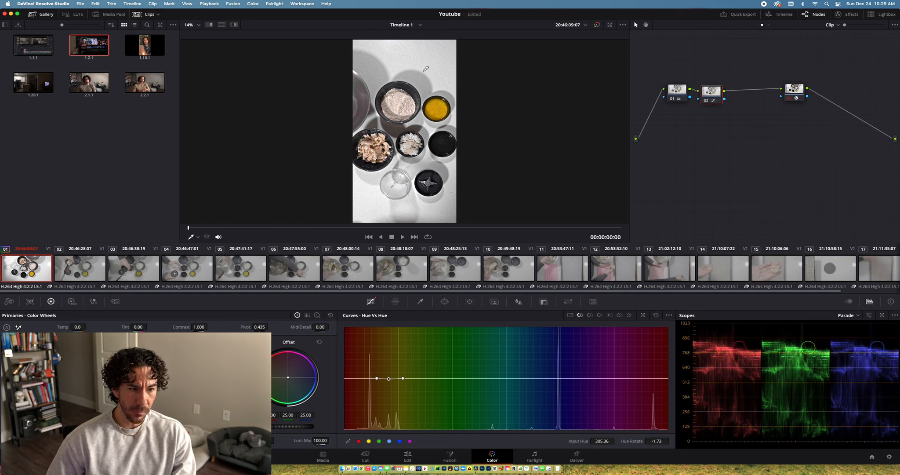
- Turn off proxy playback through the proxy handling options, and check the timeline proxy resolution choices
{"action": "left_click", "coordinate": [209, 3]}
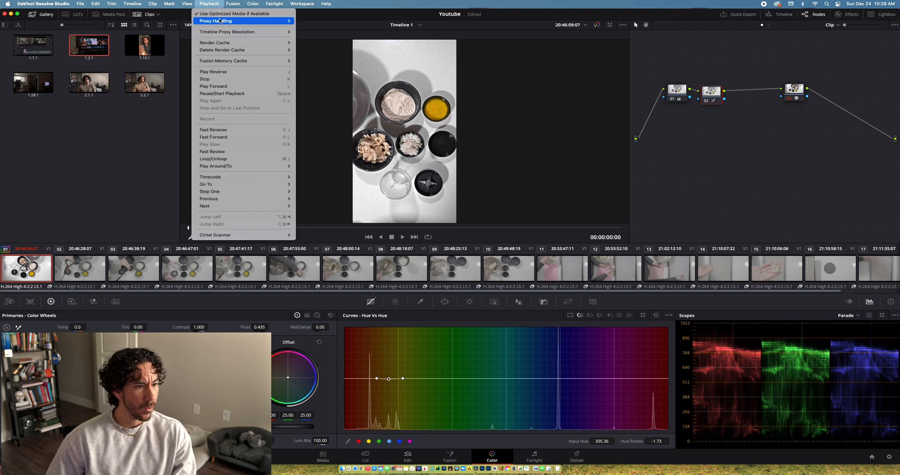
{"action": "mouse_move", "coordinate": [263, 21]}
{"action": "left_click", "coordinate": [308, 21]}
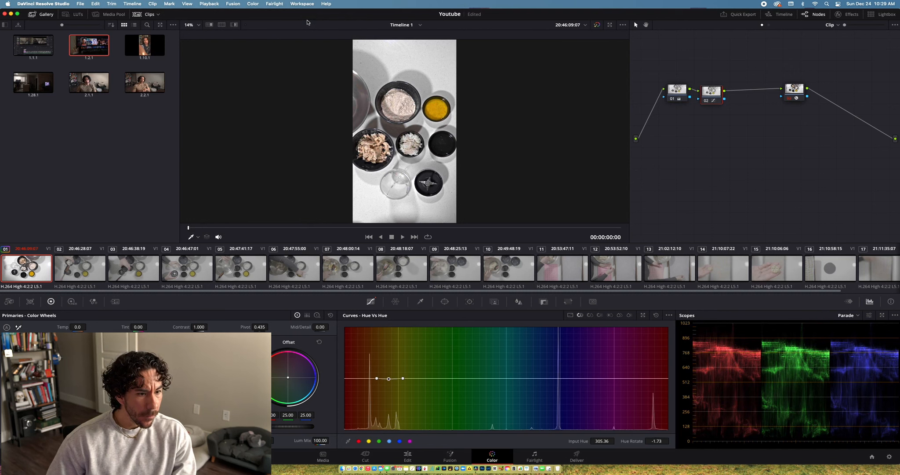
{"action": "left_click", "coordinate": [218, 4]}
{"action": "mouse_move", "coordinate": [263, 32]}
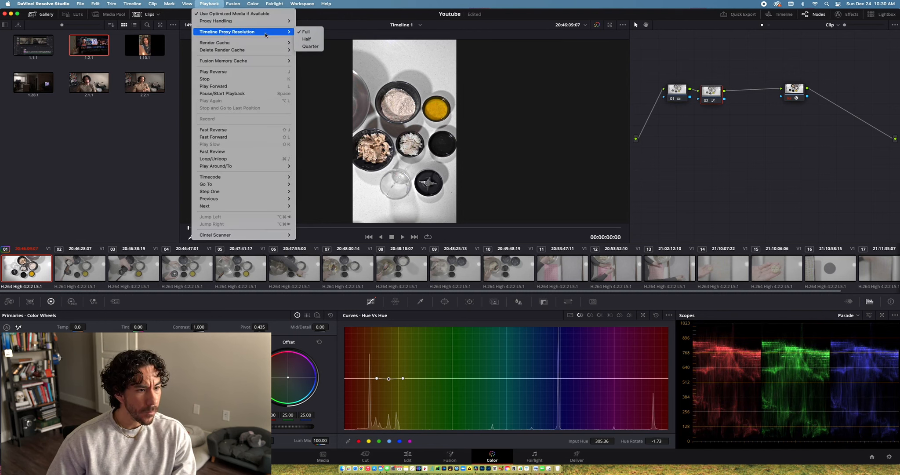
{"action": "left_click", "coordinate": [356, 75]}
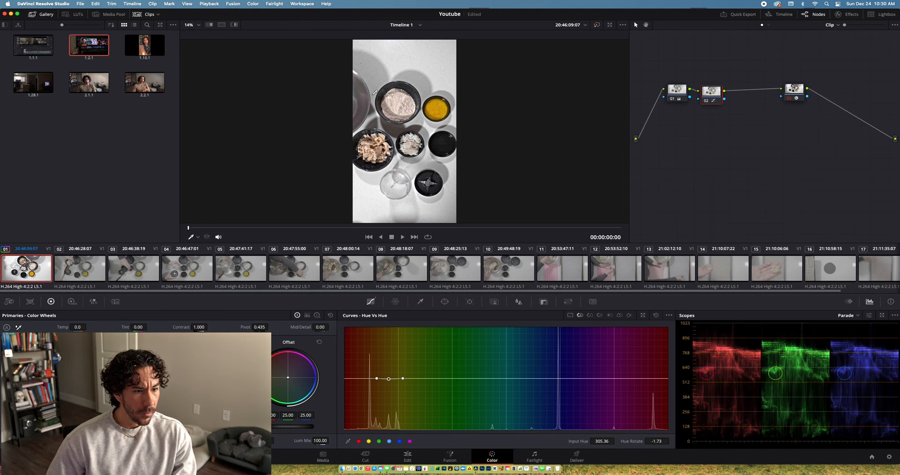
- Sample the reddish tone beside the flour bowl and set its Hue Vs Hue point to a rotation of about -14.38
{"action": "left_click", "coordinate": [367, 107]}
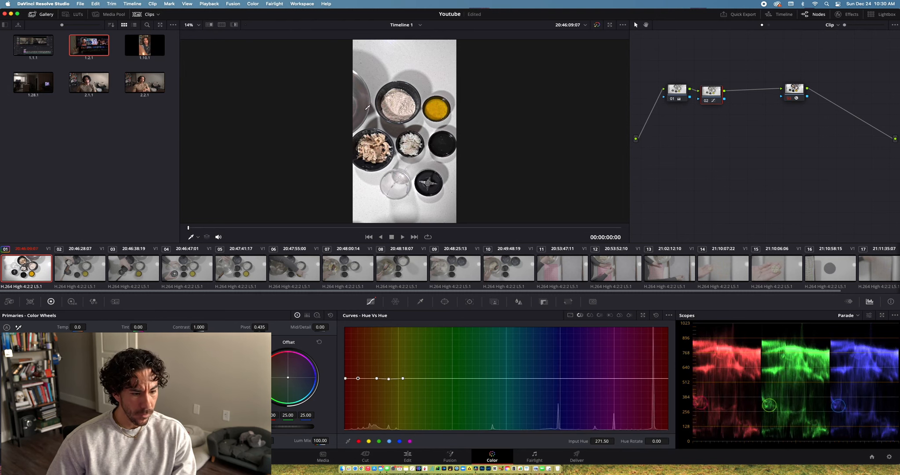
{"action": "left_click_drag", "start_coordinate": [358, 379], "coordinate": [359, 388]}
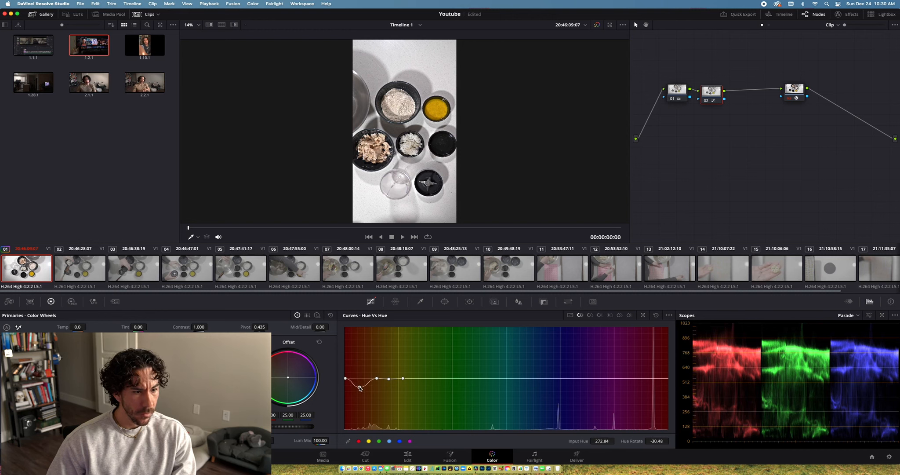
{"action": "mouse_move", "coordinate": [359, 388]}
{"action": "left_mouse_down"}
{"action": "mouse_move", "coordinate": [359, 355]}
{"action": "mouse_move", "coordinate": [361, 382]}
{"action": "left_mouse_up"}
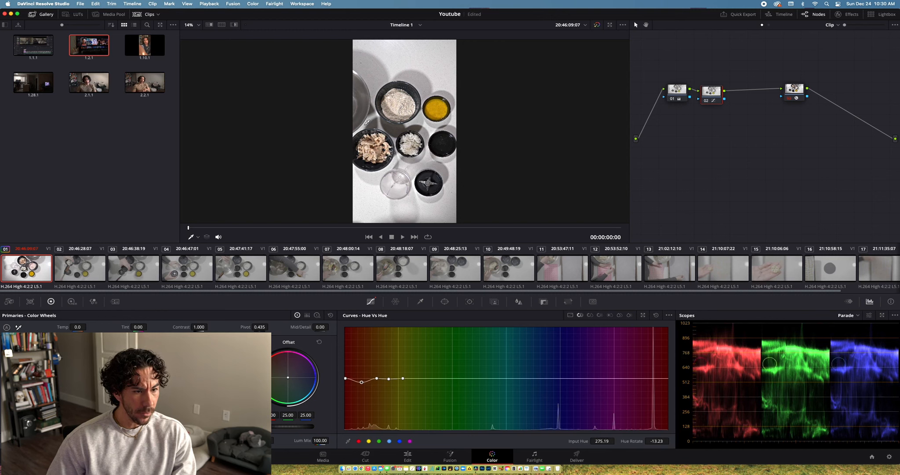
{"action": "key", "text": "super+z"}
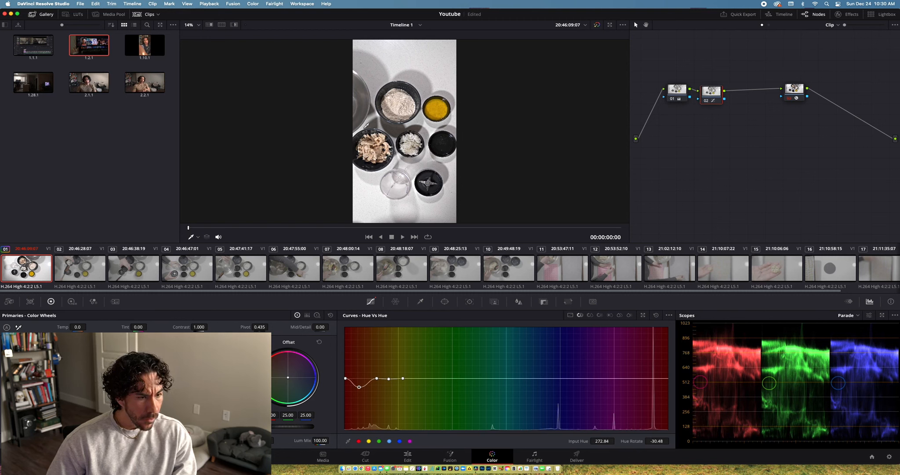
{"action": "key", "text": "super+z"}
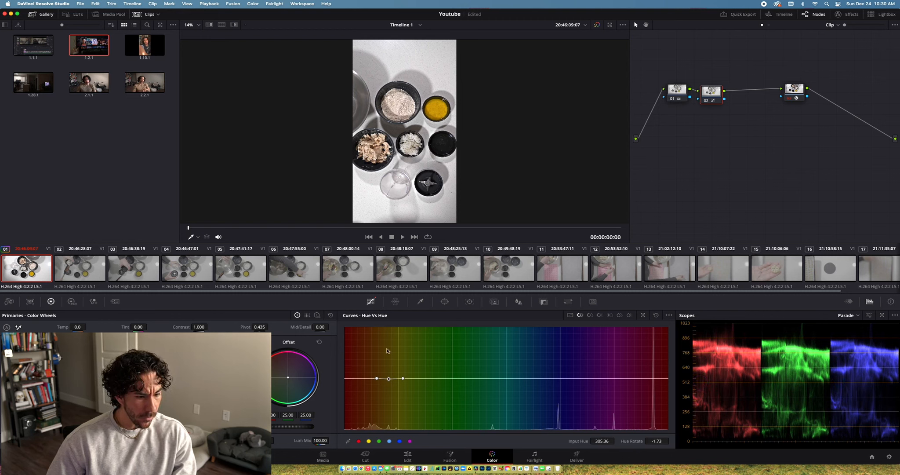
{"action": "key", "text": "super+shift+z"}
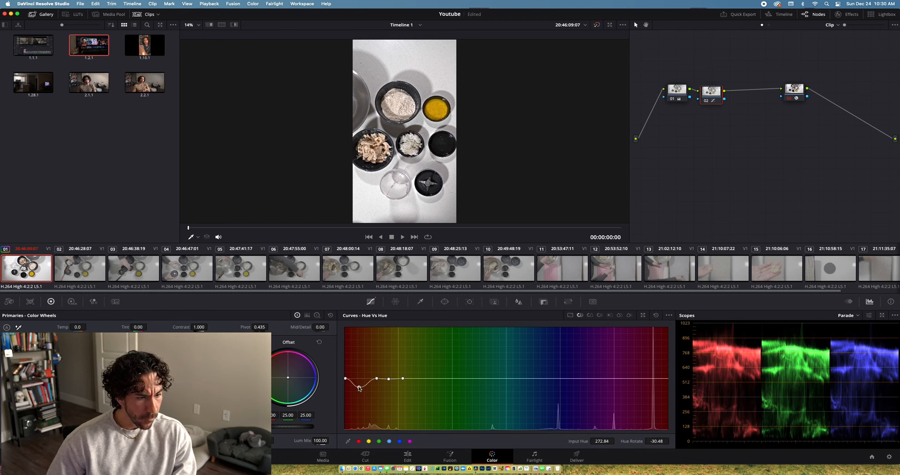
{"action": "left_click_drag", "start_coordinate": [359, 387], "coordinate": [361, 384]}
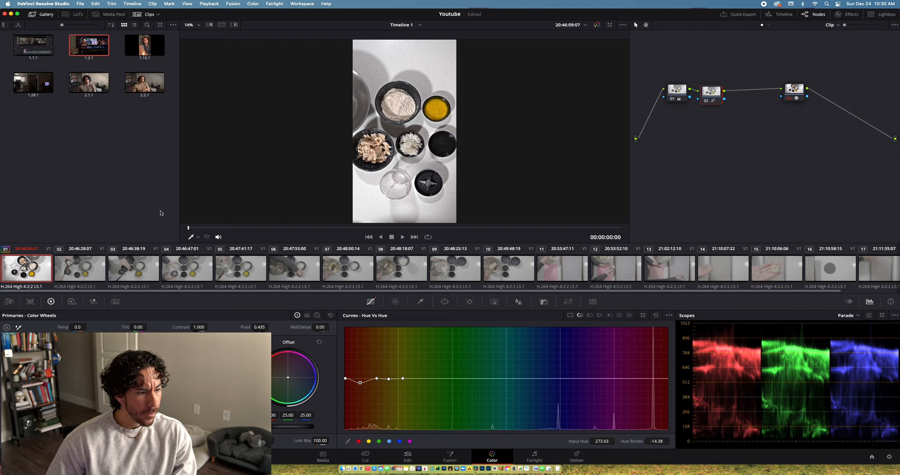
- Grab a still of the first clip's grade and apply that grade to clip 02, viewed at 00:00:14:07
{"action": "right_click", "coordinate": [420, 107]}
{"action": "left_click", "coordinate": [432, 112]}
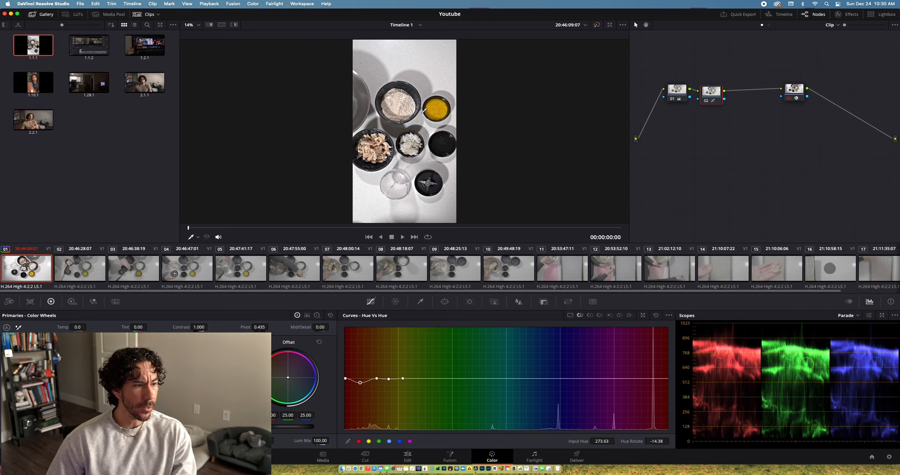
{"action": "left_click", "coordinate": [86, 278]}
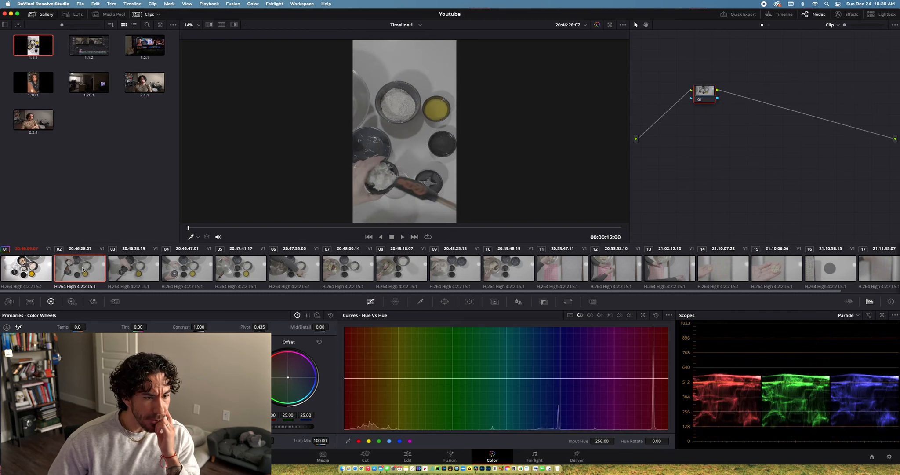
{"action": "left_click", "coordinate": [122, 266]}
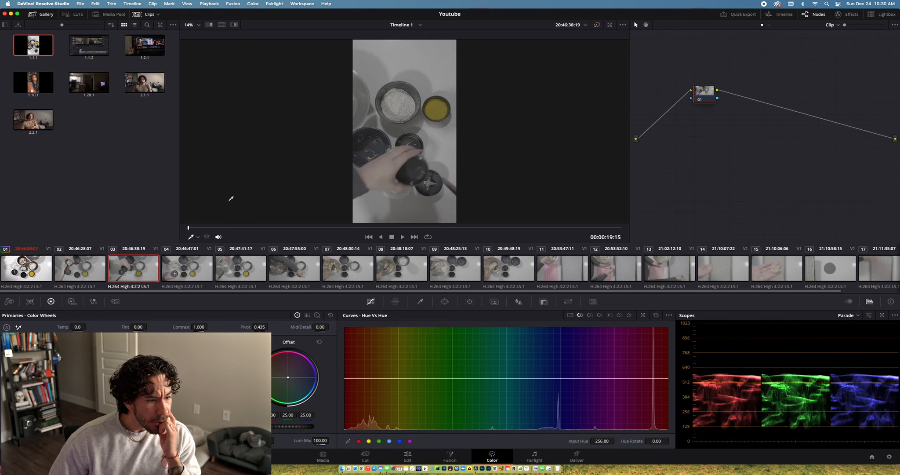
{"action": "key", "text": "Up"}
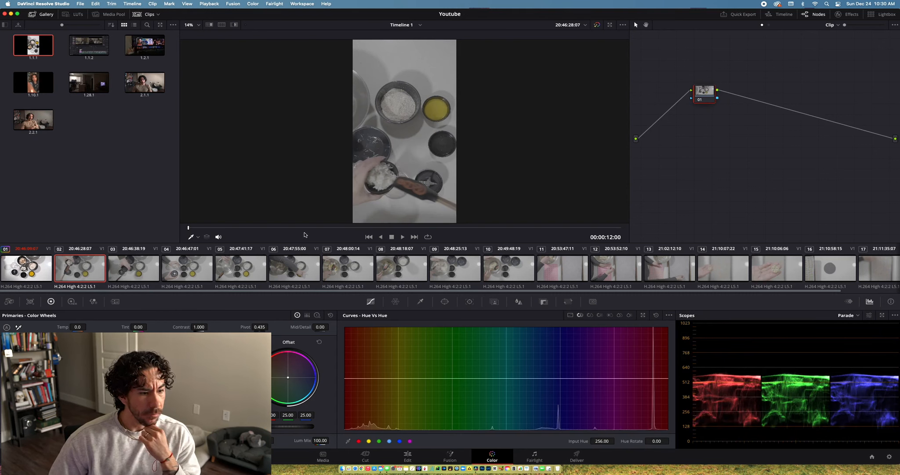
{"action": "left_click", "coordinate": [319, 227]}
{"action": "right_click", "coordinate": [419, 113]}
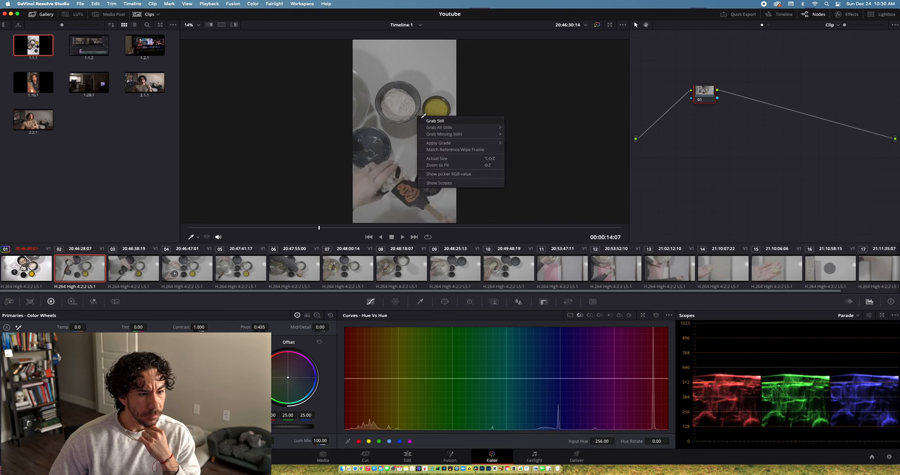
{"action": "right_click", "coordinate": [35, 43]}
{"action": "left_click", "coordinate": [49, 61]}
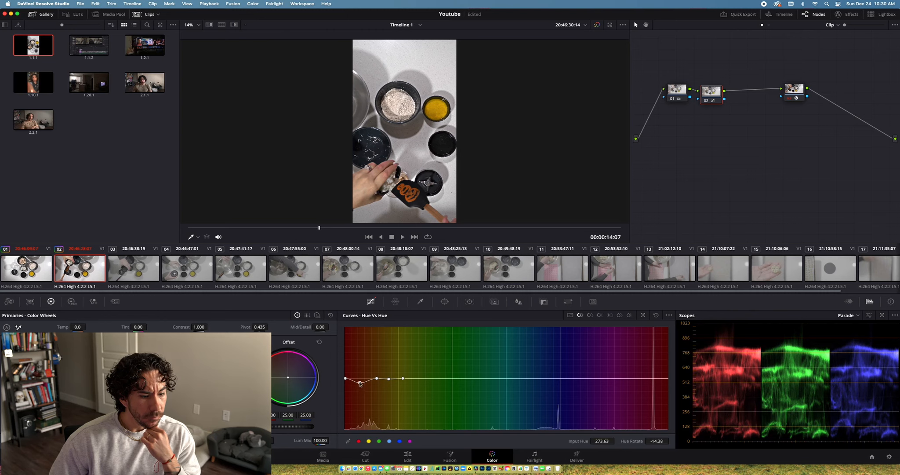
- Delete the lowered orange-red point from clip 02's Hue Vs Hue curve and switch the scopes to Vectorscope
{"action": "right_click", "coordinate": [360, 383]}
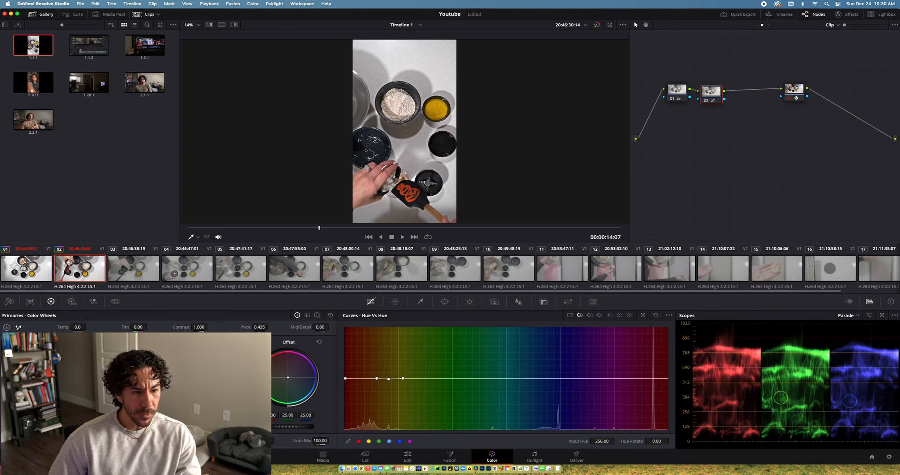
{"action": "left_click", "coordinate": [847, 315]}
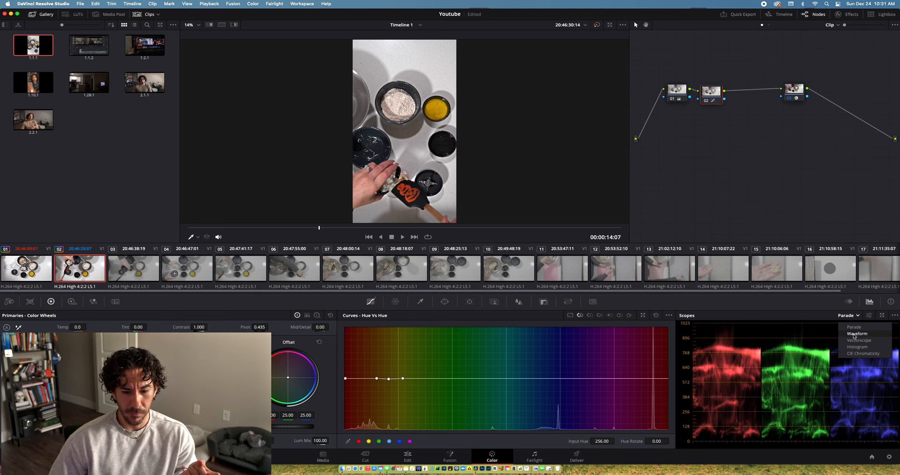
{"action": "left_click", "coordinate": [854, 334]}
{"action": "left_click", "coordinate": [853, 317]}
{"action": "left_click", "coordinate": [854, 340]}
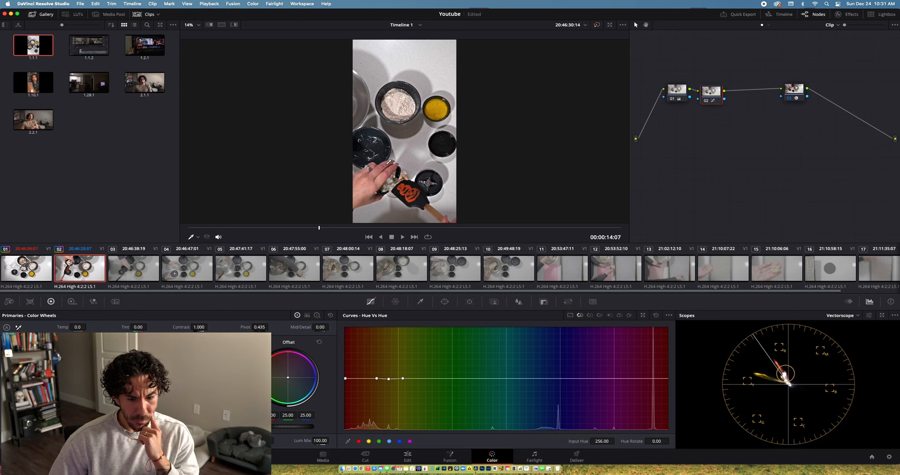
- Sample the hand's skin tone in clip 02 and set its Hue Vs Hue point to a rotation of about -8.63
{"action": "left_click", "coordinate": [389, 162]}
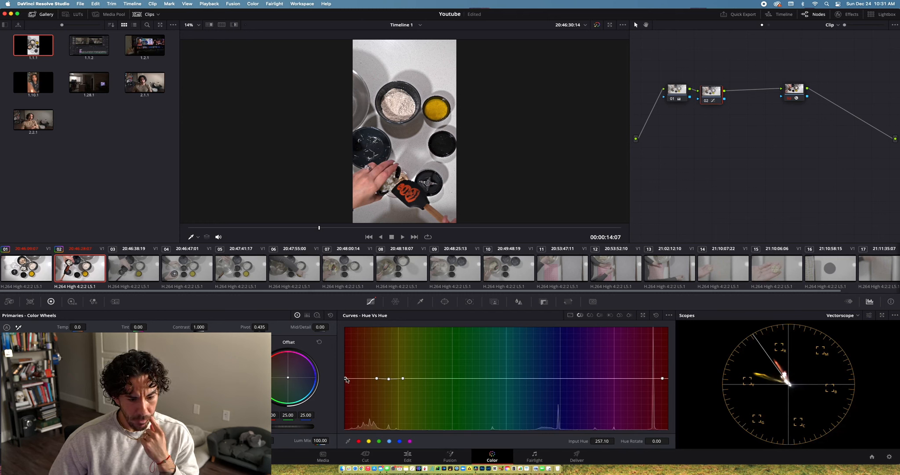
{"action": "left_click_drag", "start_coordinate": [346, 379], "coordinate": [347, 382]}
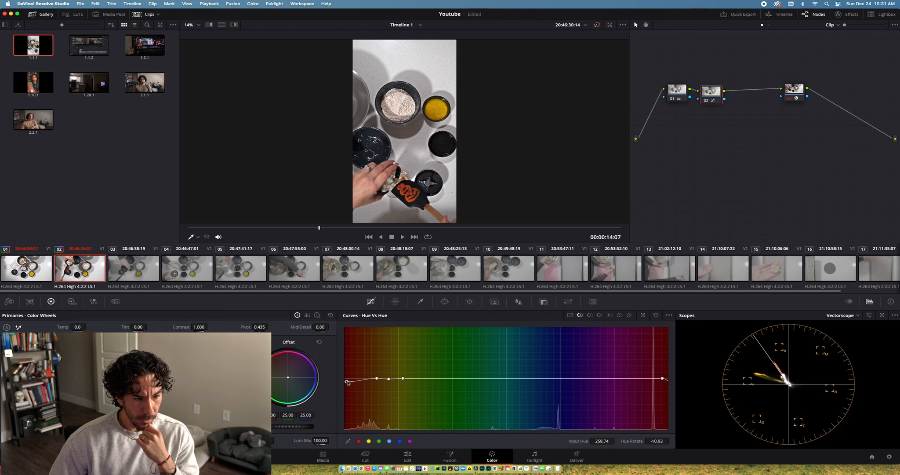
{"action": "left_click_drag", "start_coordinate": [347, 381], "coordinate": [347, 381]}
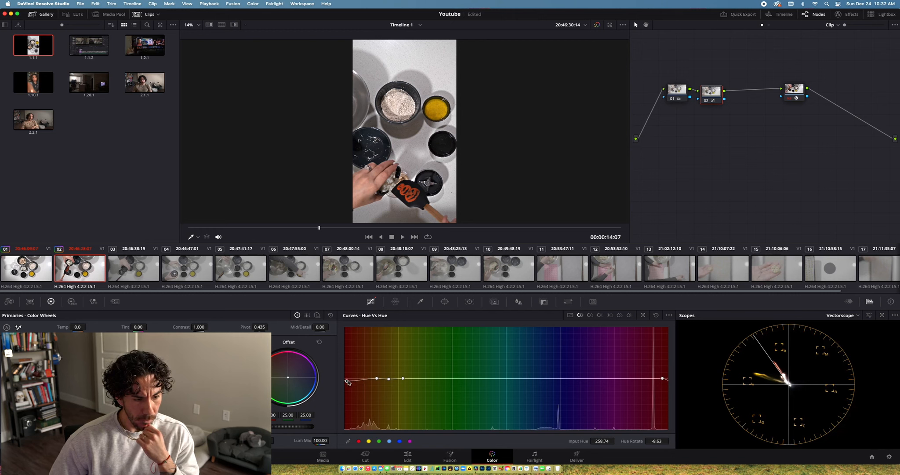
- On the Hue Vs Sat curve, sample the wooden spatula handle and raise that hue's saturation to about 1.15
{"action": "left_click", "coordinate": [589, 315]}
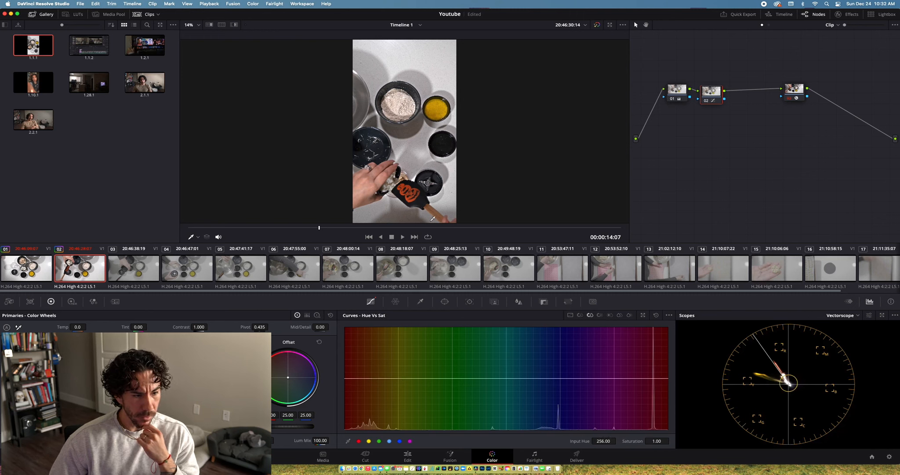
{"action": "left_click", "coordinate": [433, 218]}
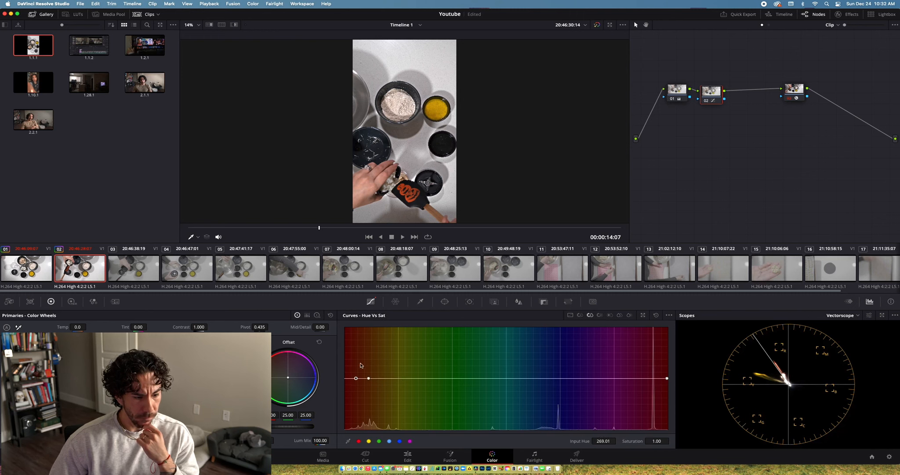
{"action": "left_click_drag", "start_coordinate": [356, 378], "coordinate": [353, 372]}
- Lower the yellow hue's saturation to about 0.87 on clip 02's Hue Vs Sat curve and delete the yellow point from its Hue Vs Hue curve
{"action": "left_click", "coordinate": [403, 378]}
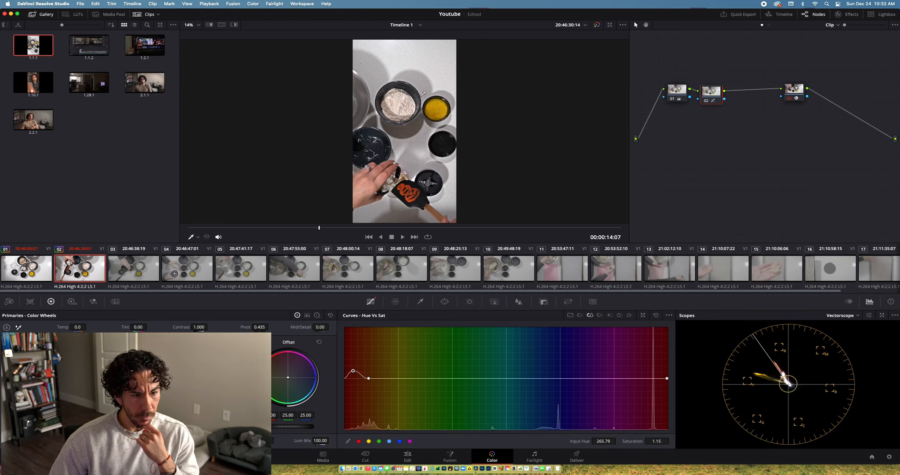
{"action": "left_click", "coordinate": [389, 378]}
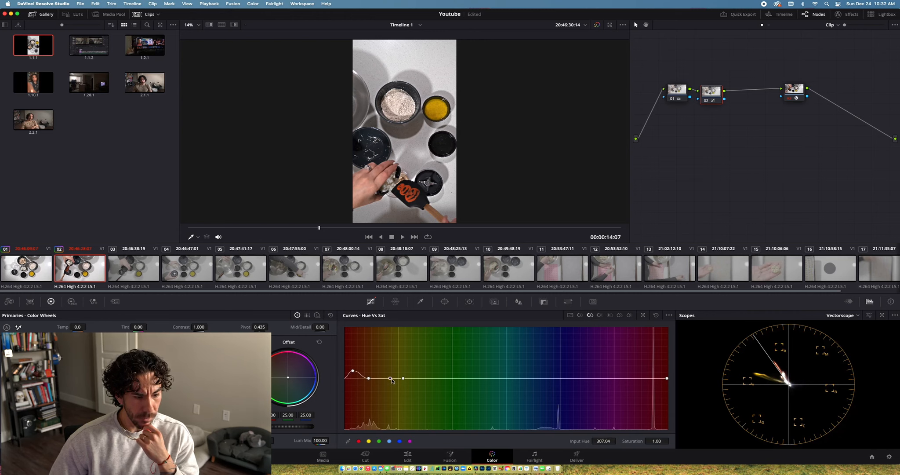
{"action": "left_click_drag", "start_coordinate": [390, 379], "coordinate": [391, 387]}
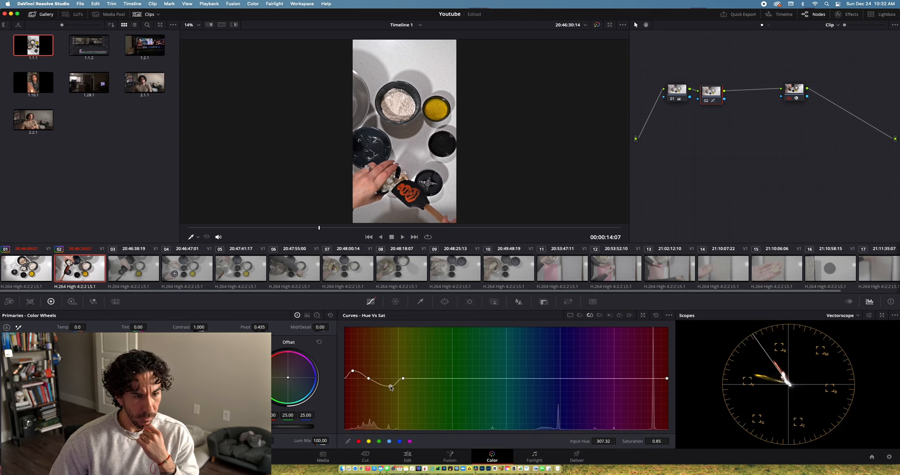
{"action": "left_click", "coordinate": [580, 315]}
{"action": "right_click", "coordinate": [389, 379]}
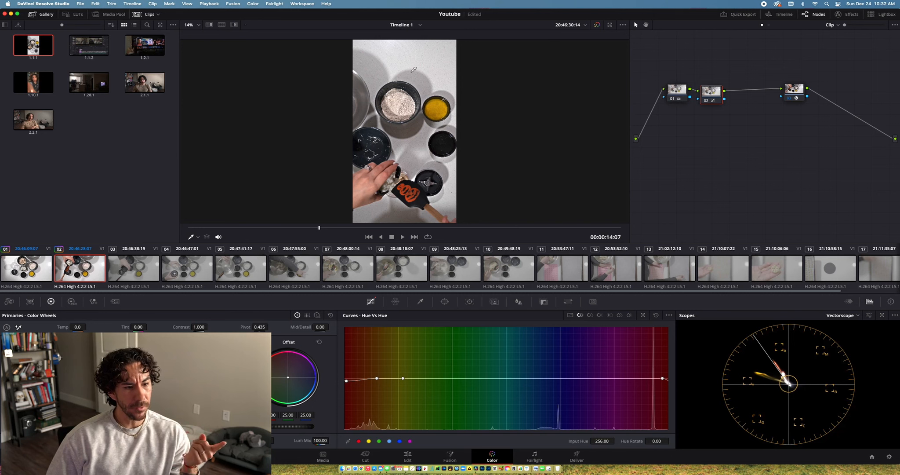
- Grab a still of clip 02's refined grade and delete the first clip's older still from the gallery
{"action": "right_click", "coordinate": [412, 72]}
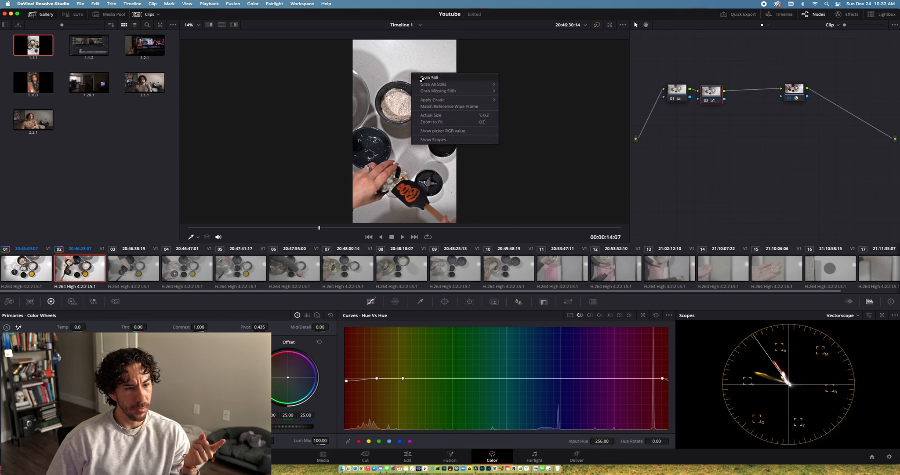
{"action": "left_click", "coordinate": [421, 78]}
{"action": "right_click", "coordinate": [40, 46]}
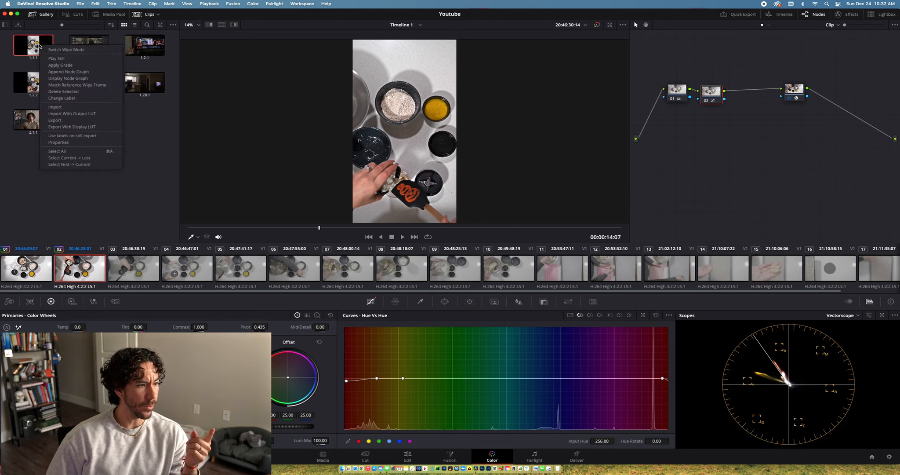
{"action": "left_click", "coordinate": [55, 91]}
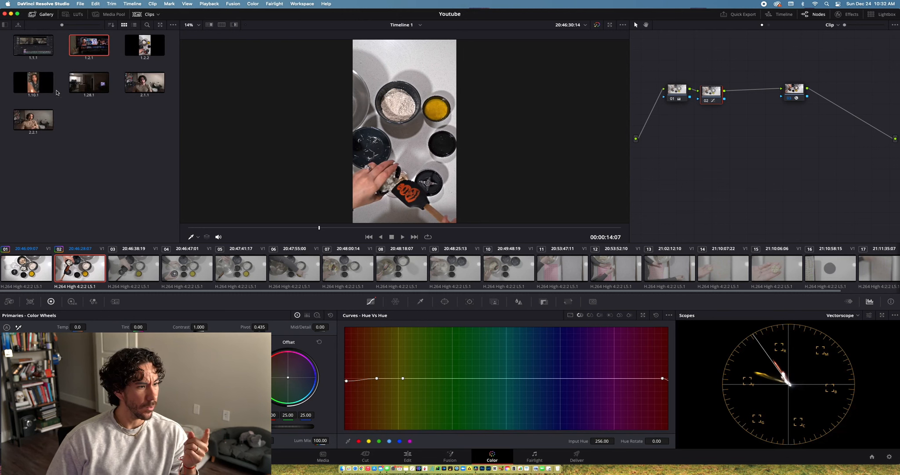
- Apply the grade from clip 02's still to clip 01
{"action": "left_click", "coordinate": [140, 47]}
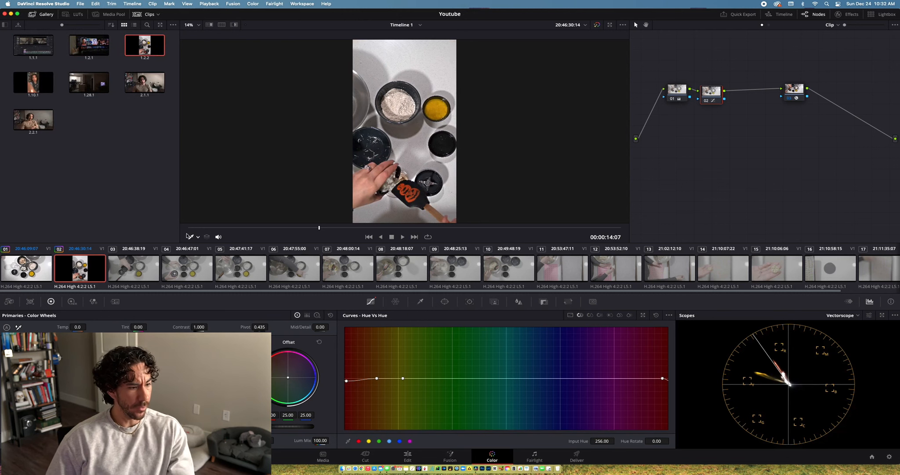
{"action": "left_click", "coordinate": [27, 271]}
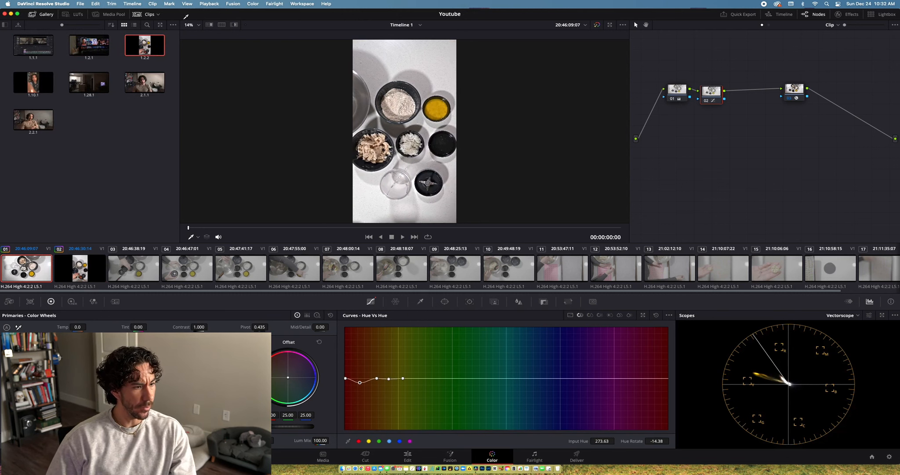
{"action": "right_click", "coordinate": [356, 84]}
{"action": "right_click", "coordinate": [149, 42]}
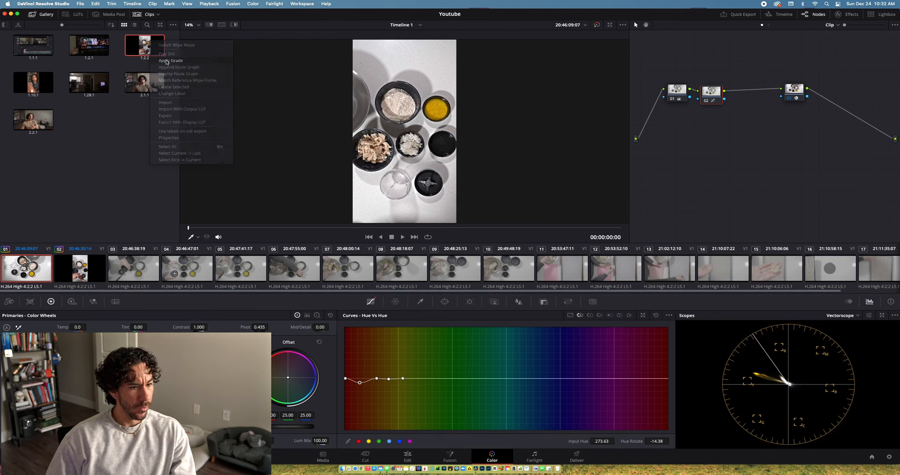
{"action": "left_click", "coordinate": [167, 61]}
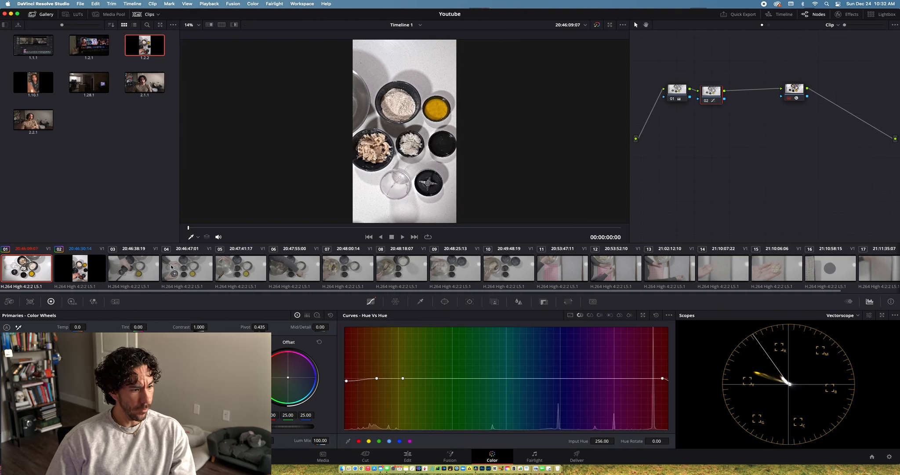
- Select all clips in the timeline and apply the grade from clip 02's still to them
{"action": "scroll", "coordinate": [506, 269], "scroll_direction": "down", "scroll_amount": 3}
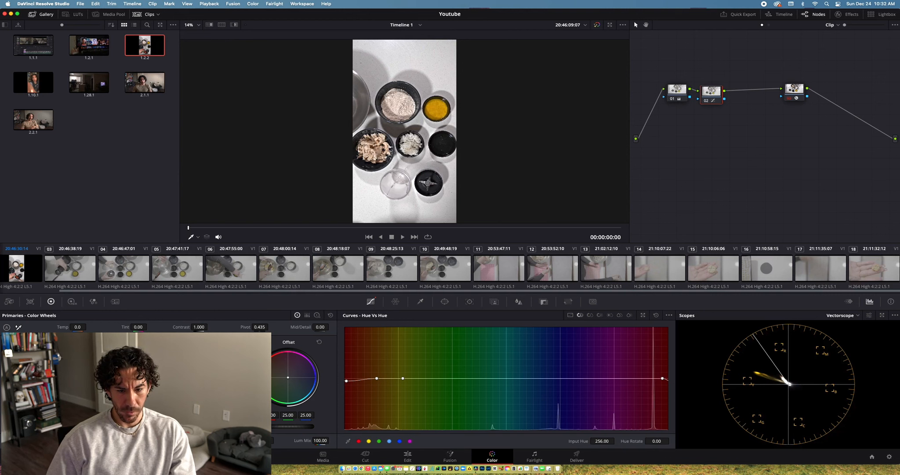
{"action": "key", "text": "super+a"}
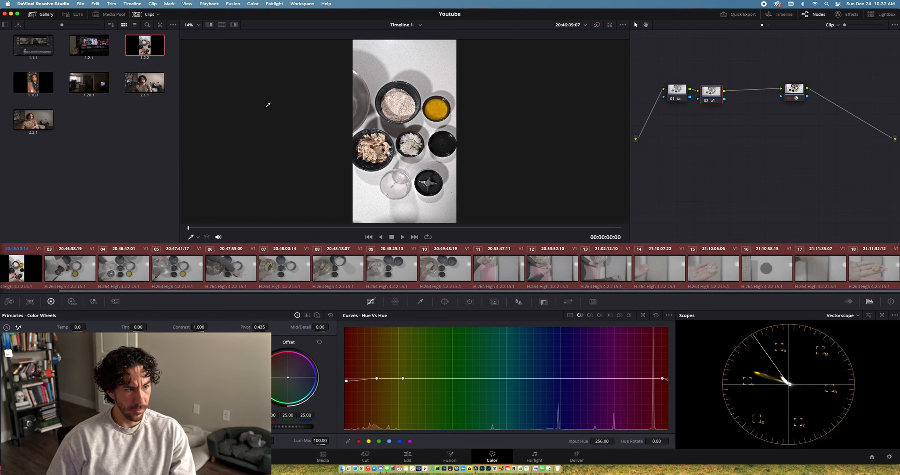
{"action": "right_click", "coordinate": [159, 51]}
{"action": "left_click", "coordinate": [170, 58]}
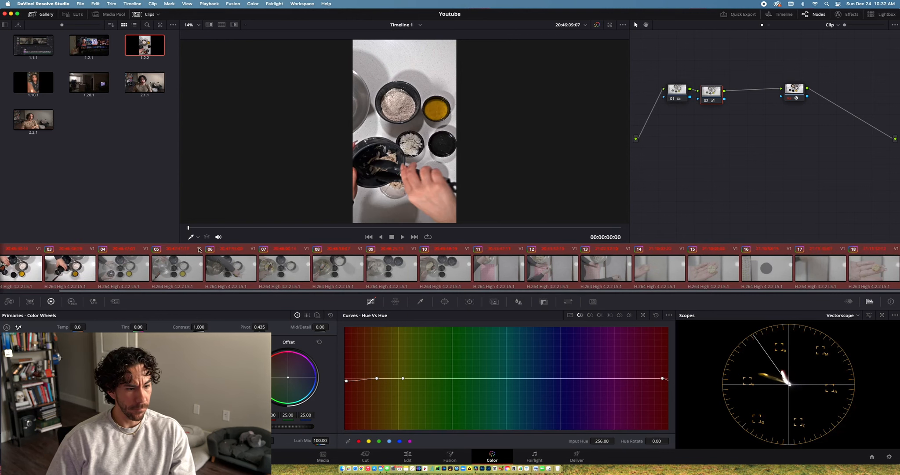
- Go through clips 05 to 12 and check how the applied grade looks on each
{"action": "left_click", "coordinate": [181, 263]}
{"action": "left_click", "coordinate": [214, 266]}
{"action": "left_click", "coordinate": [284, 268]}
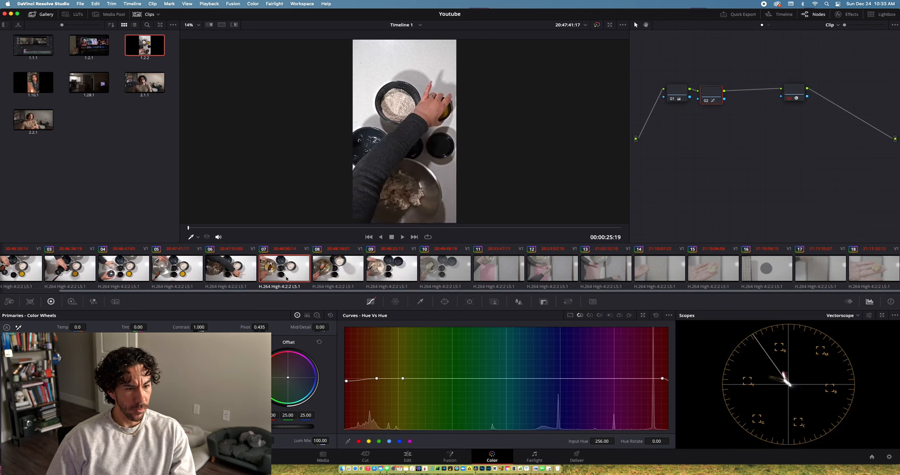
{"action": "left_click", "coordinate": [334, 270]}
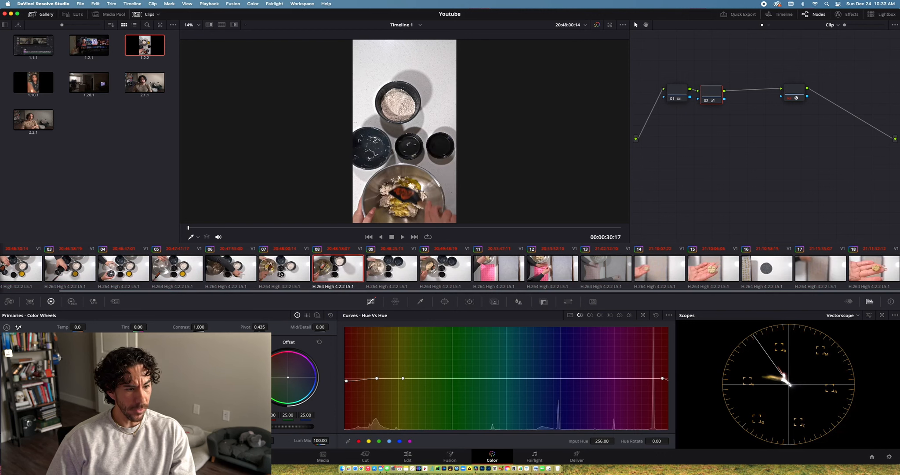
{"action": "left_click", "coordinate": [369, 272]}
{"action": "left_click", "coordinate": [453, 273]}
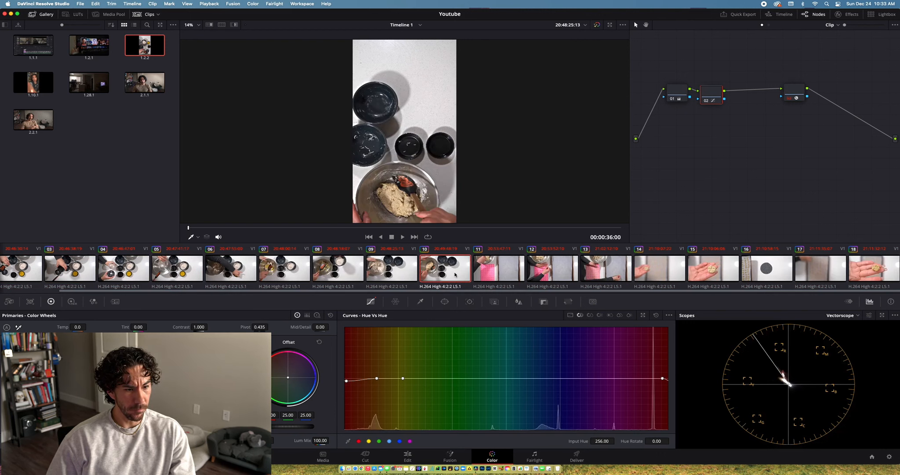
{"action": "left_click", "coordinate": [500, 269]}
{"action": "left_click", "coordinate": [553, 270]}
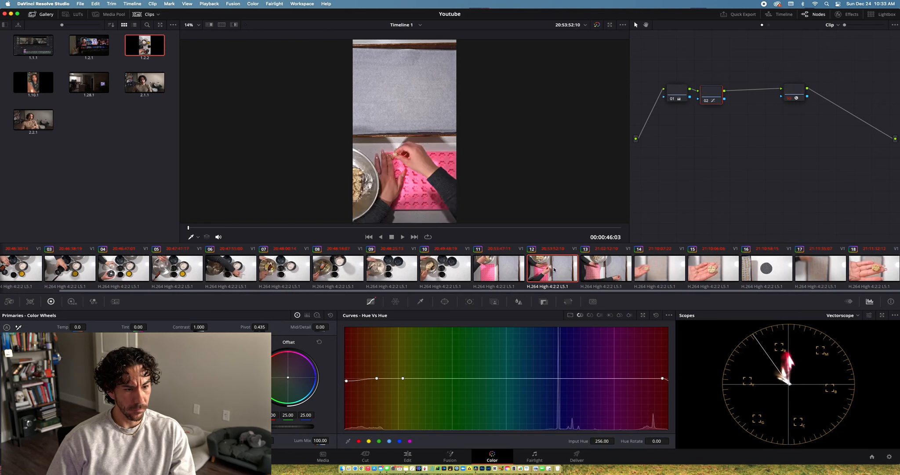
- In clip 11's Color Space Transform node, set the gamut mapping method to Saturation Compression
{"action": "left_click", "coordinate": [494, 271]}
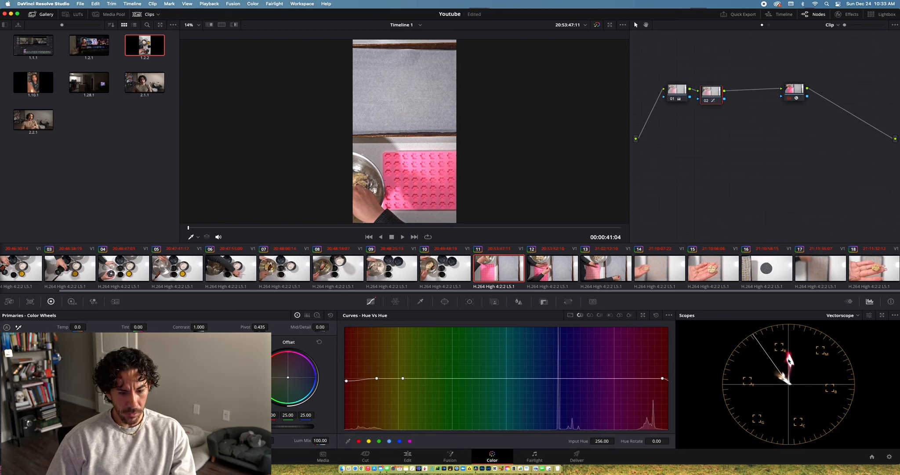
{"action": "left_click", "coordinate": [796, 87]}
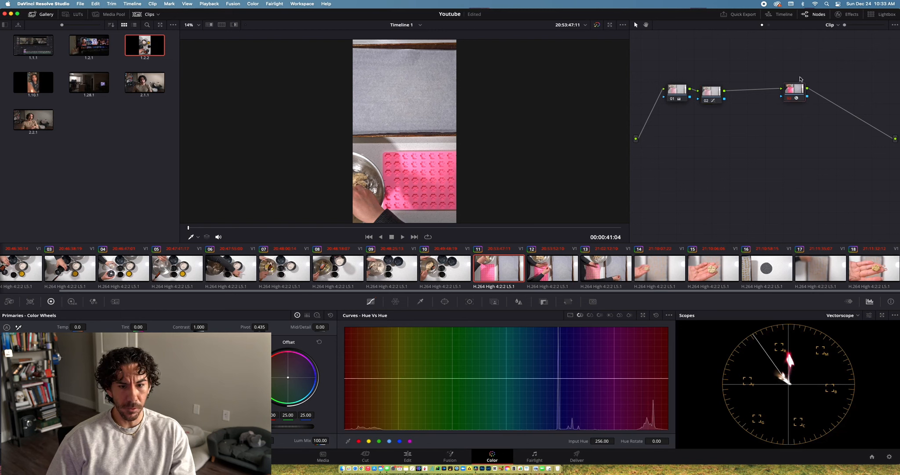
{"action": "left_click", "coordinate": [845, 14]}
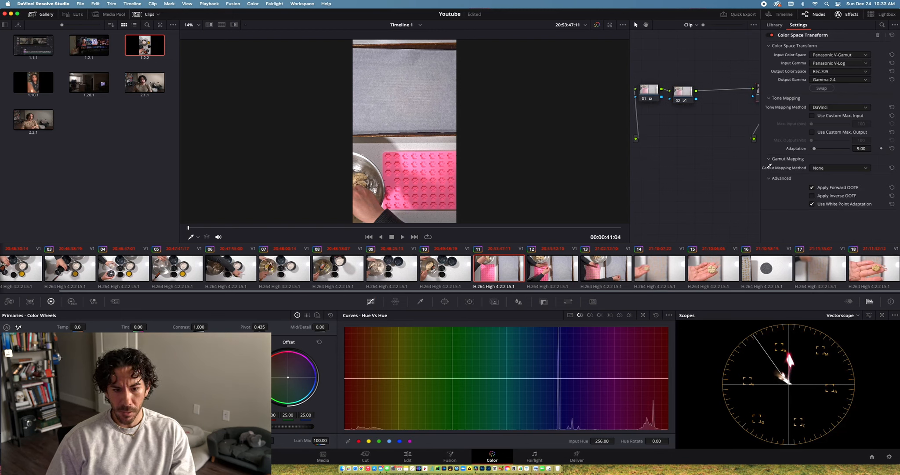
{"action": "left_click", "coordinate": [837, 167]}
{"action": "left_click", "coordinate": [838, 185]}
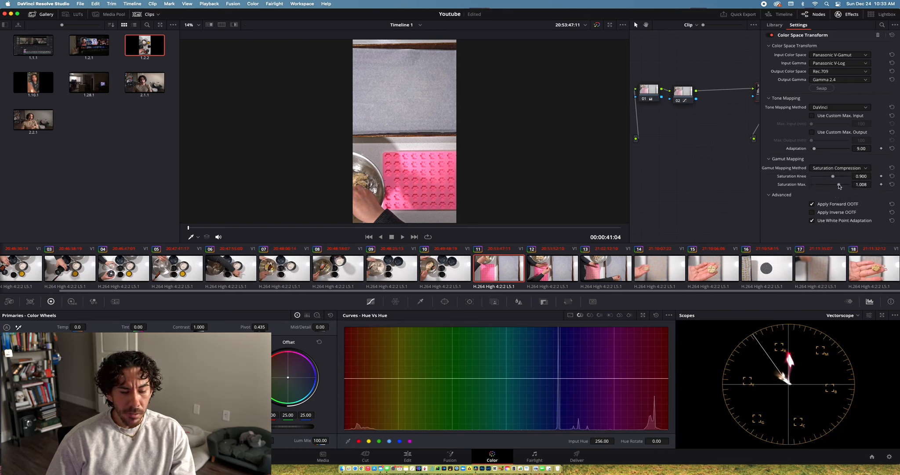
- Adjust clip 11's gamut compression to a Saturation Knee of 0.603 and a Saturation Max of 0.500, and close the effect settings
{"action": "left_click_drag", "start_coordinate": [837, 185], "coordinate": [833, 185]}
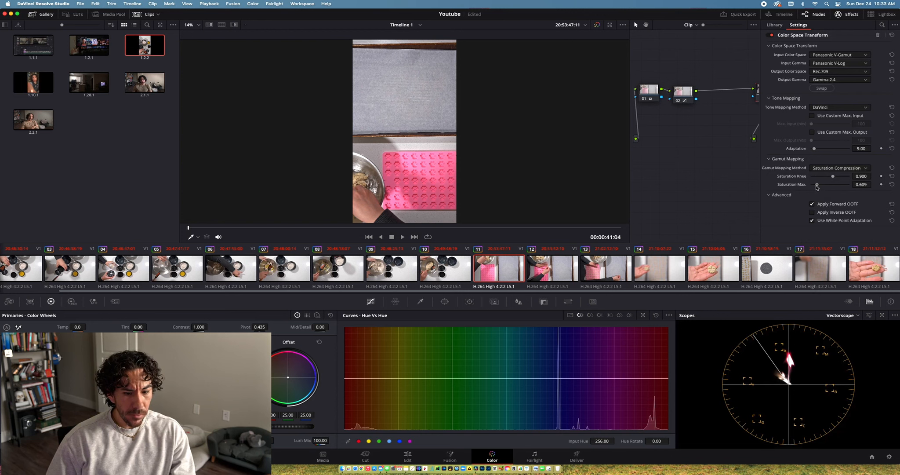
{"action": "left_click", "coordinate": [890, 185]}
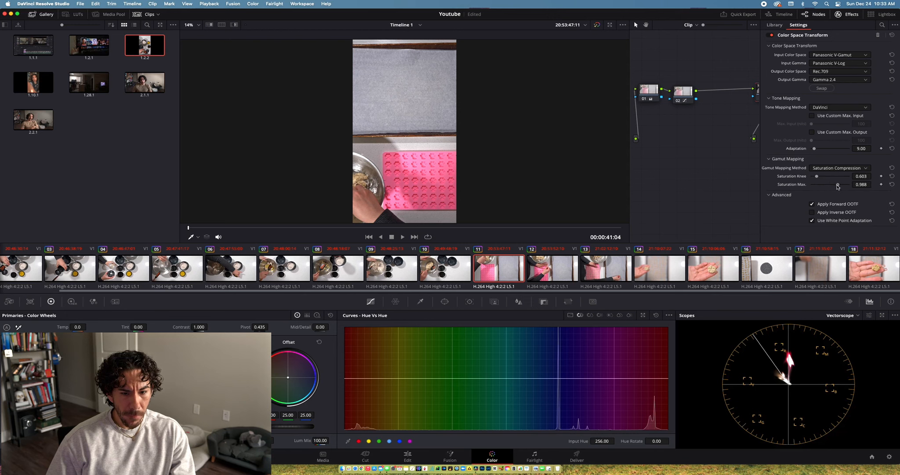
{"action": "left_click_drag", "start_coordinate": [838, 187], "coordinate": [811, 187]}
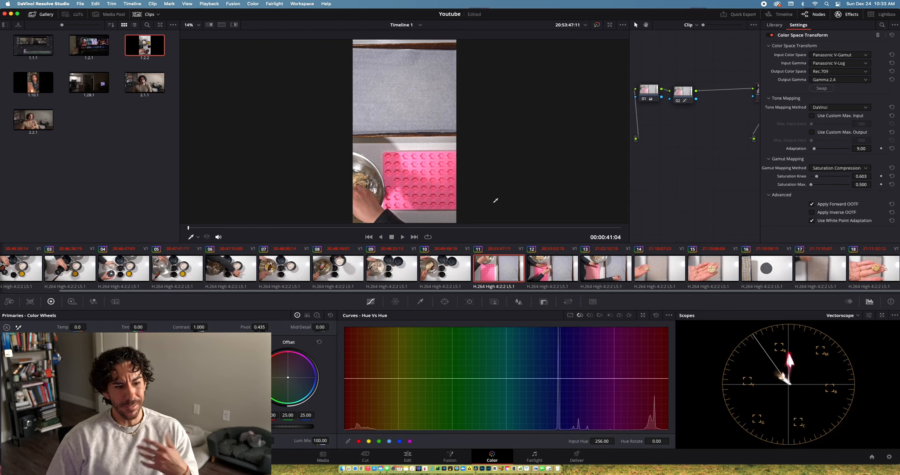
{"action": "left_click", "coordinate": [839, 15]}
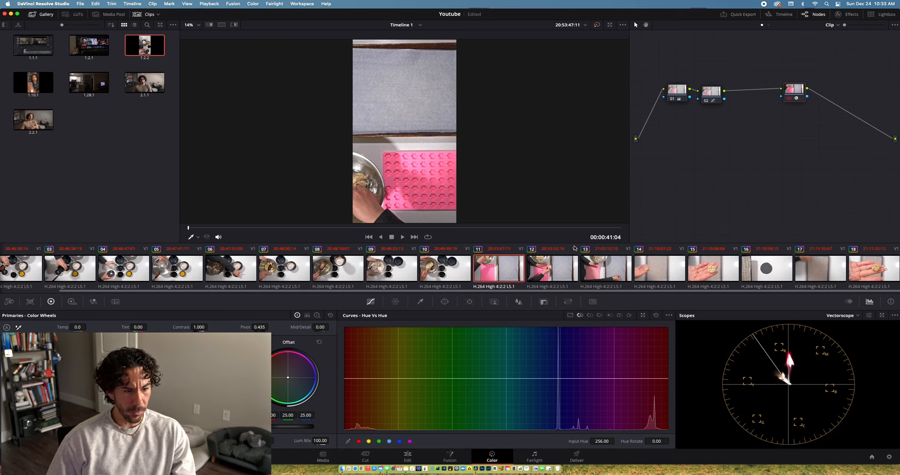
- On clip 11's node 02, lower the pink baking mat's saturation to about 0.87 with the Hue Vs Sat curve
{"action": "left_click", "coordinate": [711, 91]}
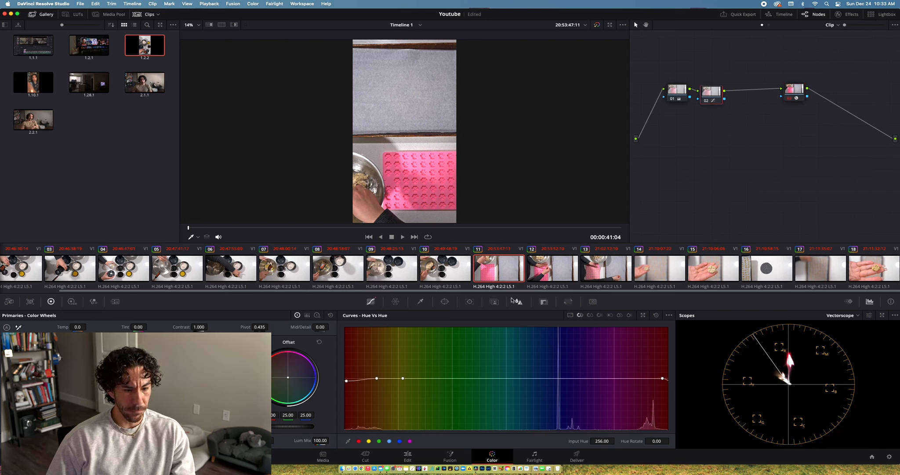
{"action": "left_click", "coordinate": [590, 315]}
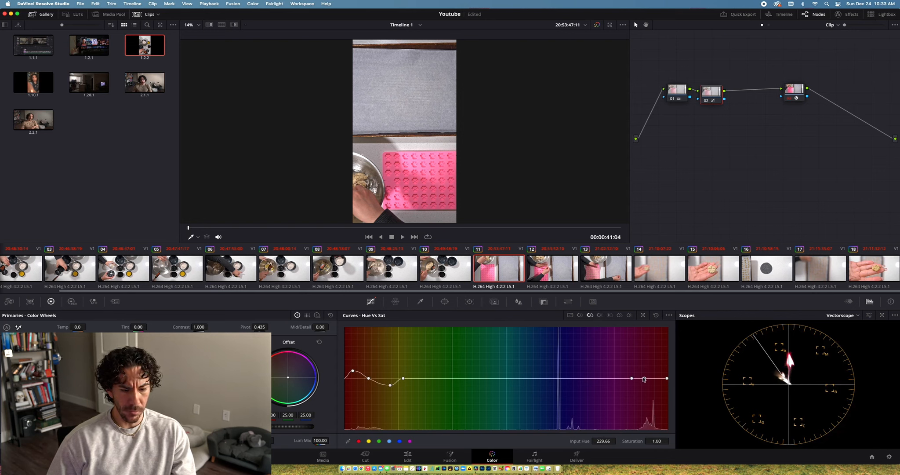
{"action": "left_click_drag", "start_coordinate": [644, 379], "coordinate": [644, 385]}
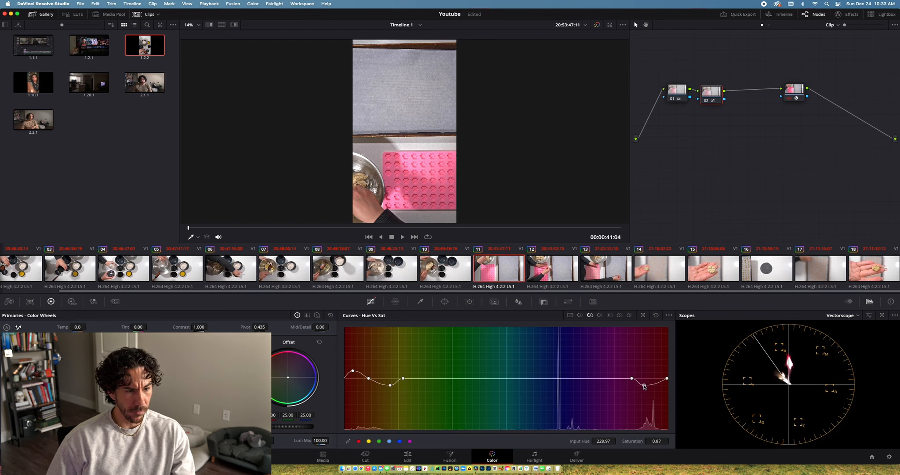
- Grab a still of clip 11's grade and apply that grade to clips 11 through 13
{"action": "right_click", "coordinate": [418, 122]}
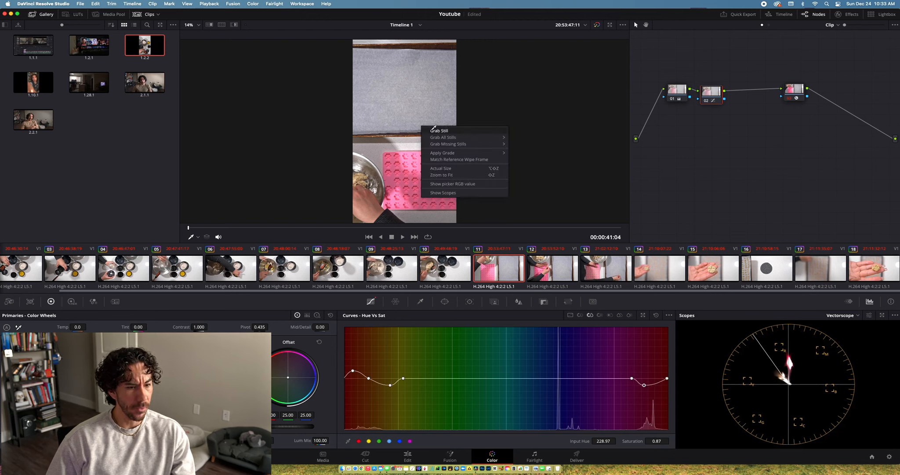
{"action": "left_click", "coordinate": [439, 129]}
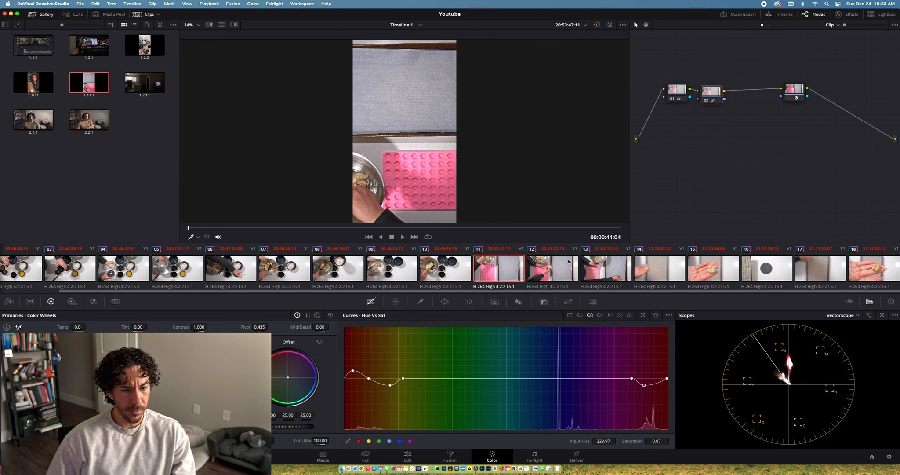
{"action": "left_click", "coordinate": [604, 270], "text": "shift"}
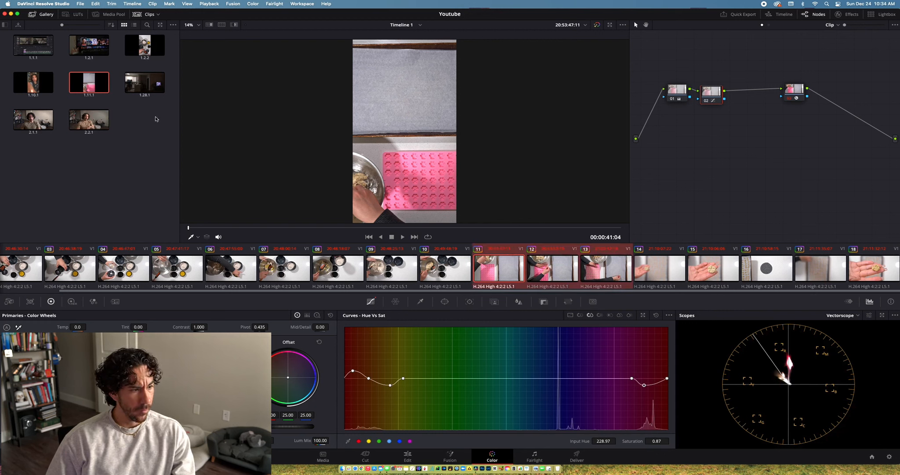
{"action": "right_click", "coordinate": [91, 83]}
{"action": "left_click", "coordinate": [132, 102]}
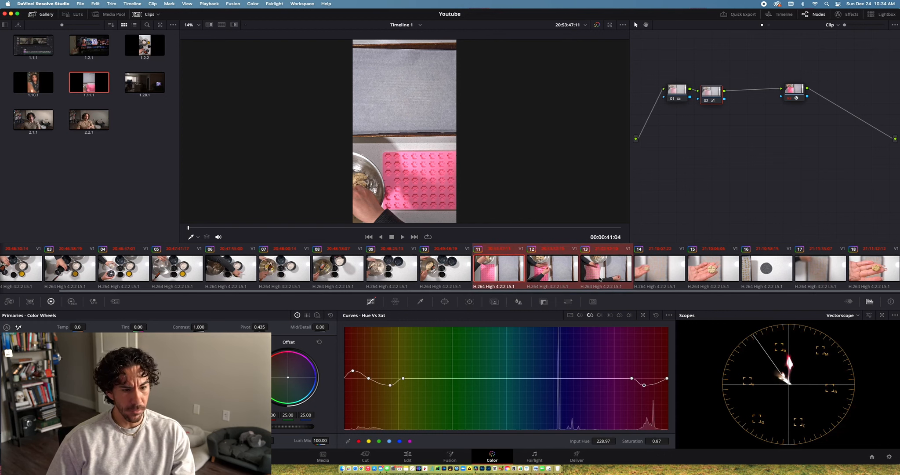
- Check the grade on clip 13, and view clip 14 at 00:00:54:15
{"action": "left_click", "coordinate": [591, 277]}
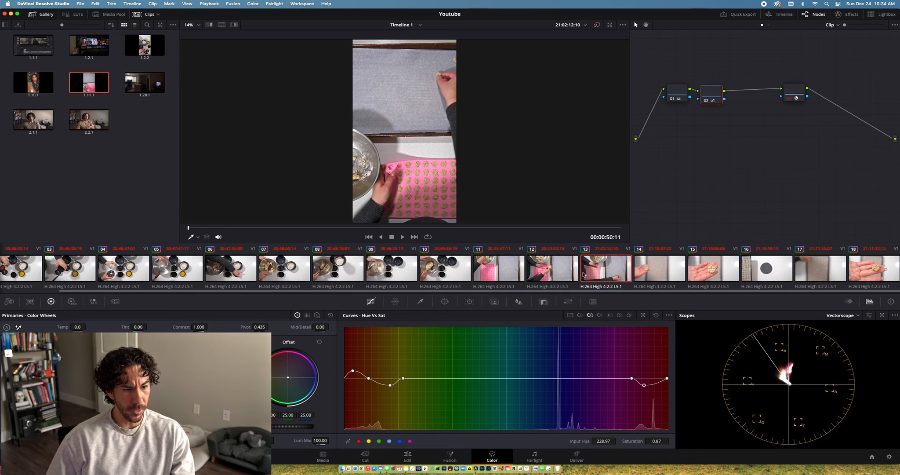
{"action": "left_click", "coordinate": [660, 272]}
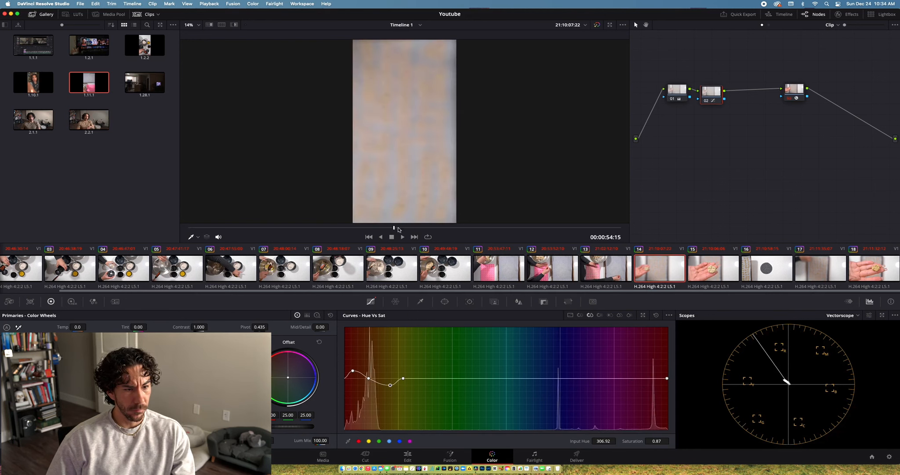
- On clip 14 at 00:00:56:01, adjust the Hue Vs Sat curve's lowered point to about 0.91 saturation at input hue 302.22
{"action": "left_click_drag", "start_coordinate": [398, 229], "coordinate": [556, 227]}
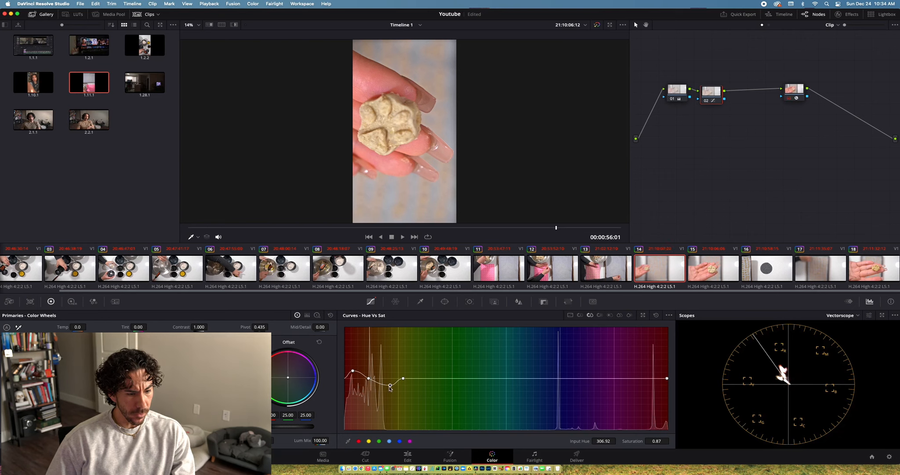
{"action": "left_click_drag", "start_coordinate": [390, 385], "coordinate": [388, 385]}
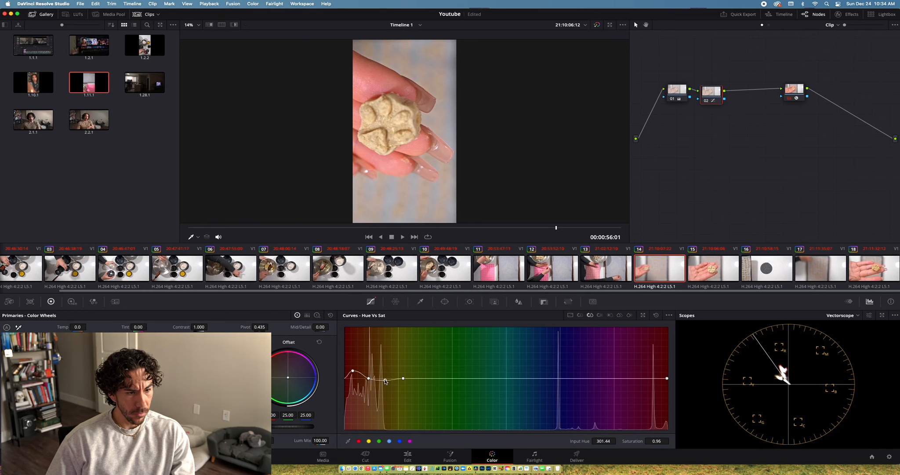
{"action": "left_click_drag", "start_coordinate": [386, 382], "coordinate": [387, 383]}
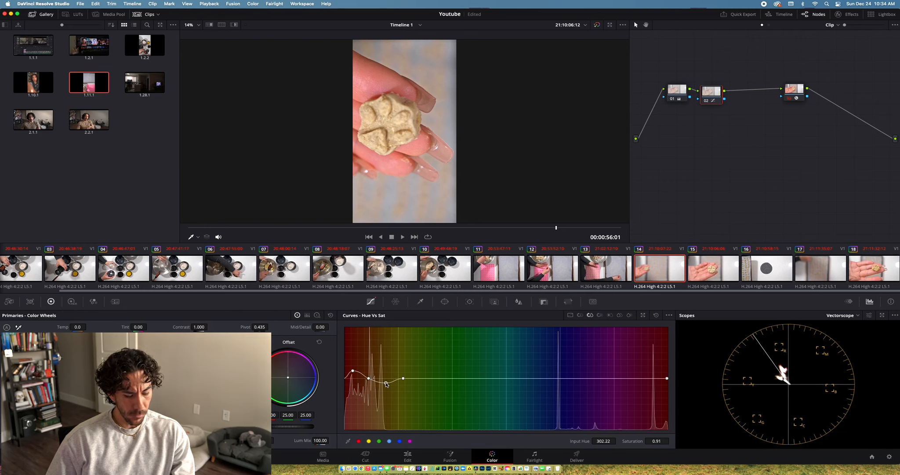
- Warm the treat's yellow tone on clip 14 with the Hue Vs Hue curve, using input hue 291.26 and hue rotate 5.18
{"action": "left_click", "coordinate": [580, 316]}
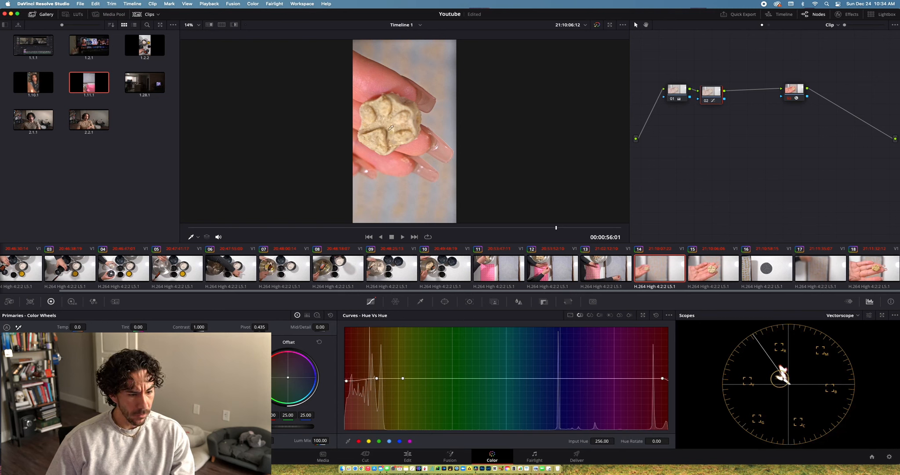
{"action": "left_click", "coordinate": [376, 378]}
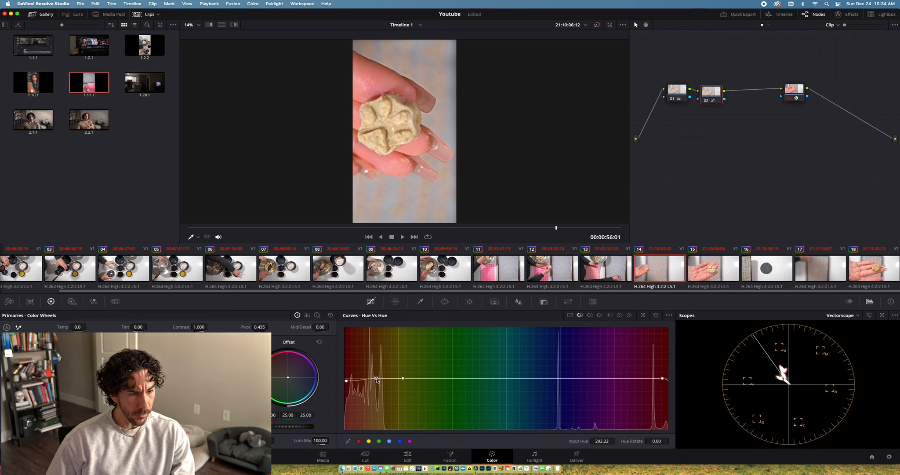
{"action": "left_click_drag", "start_coordinate": [377, 378], "coordinate": [376, 378]}
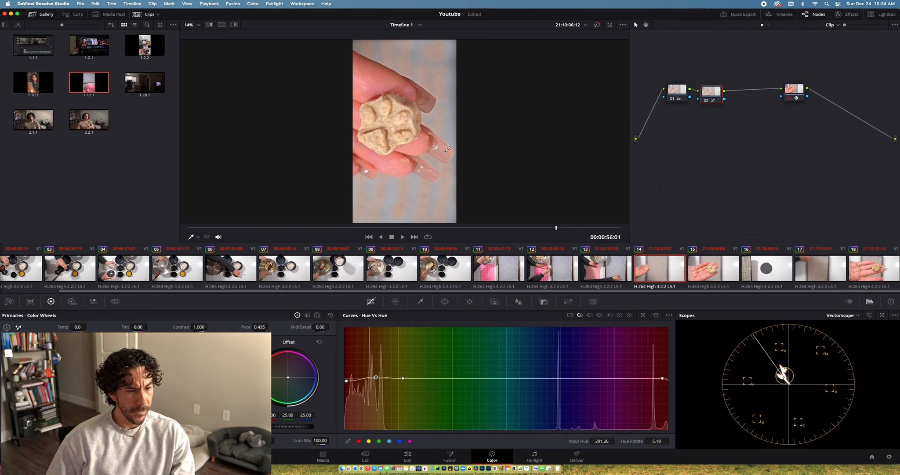
- Grab a still of clip 14's grade and apply that grade to clips 14 through 18
{"action": "right_click", "coordinate": [431, 146]}
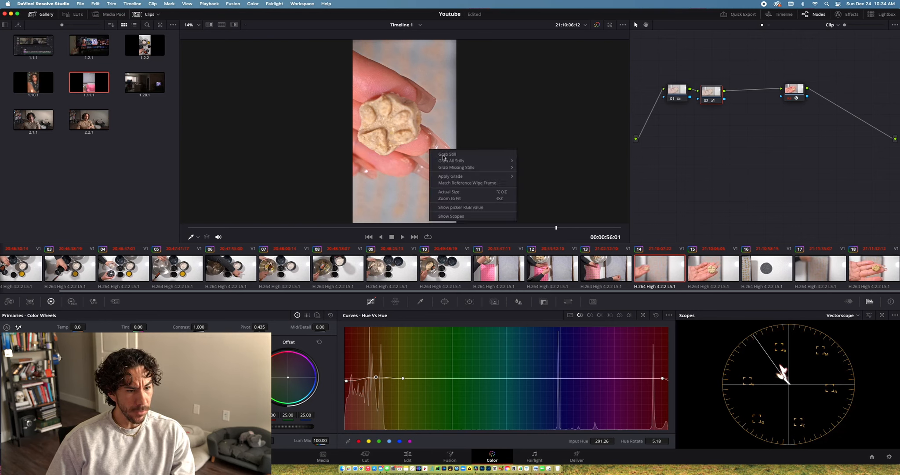
{"action": "left_click", "coordinate": [446, 153]}
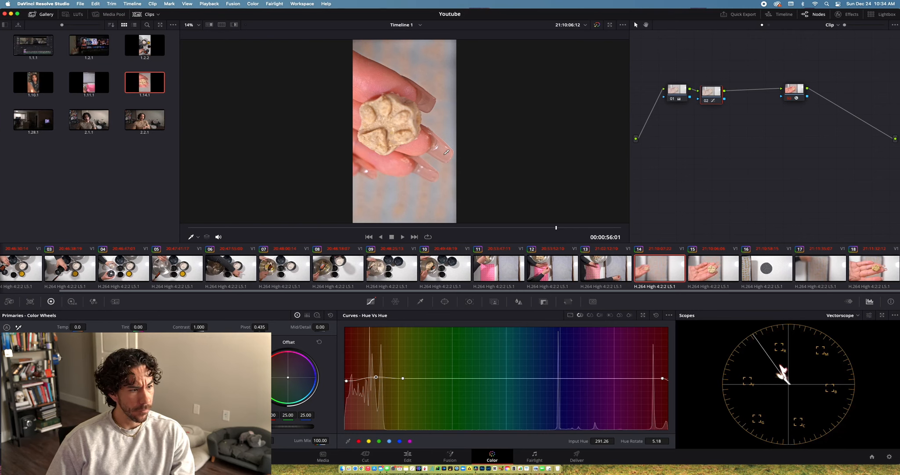
{"action": "left_click", "coordinate": [716, 268], "text": "super"}
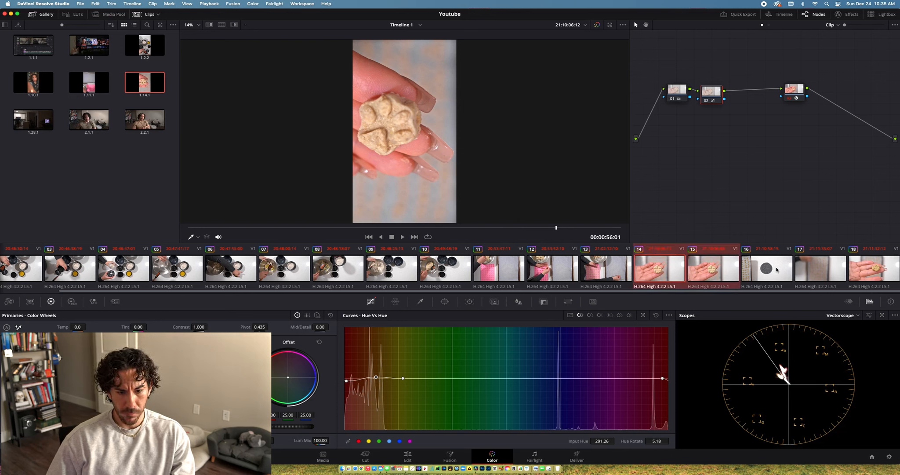
{"action": "left_click", "coordinate": [862, 269], "text": "shift"}
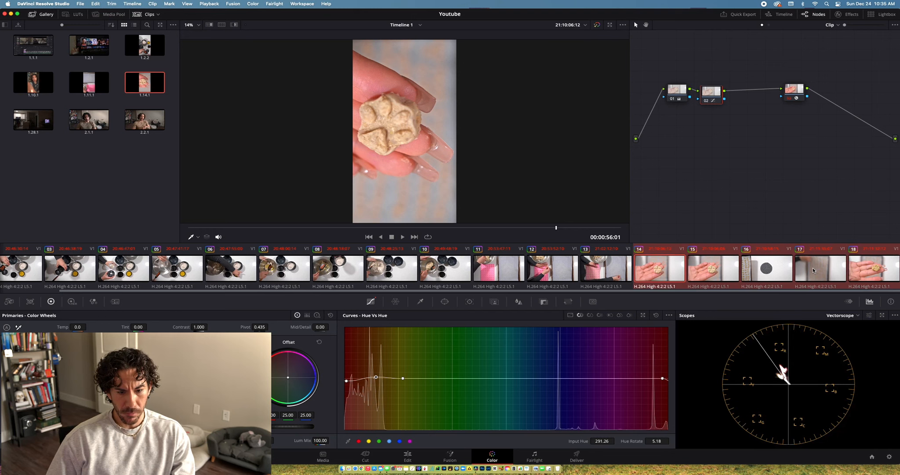
{"action": "right_click", "coordinate": [154, 101]}
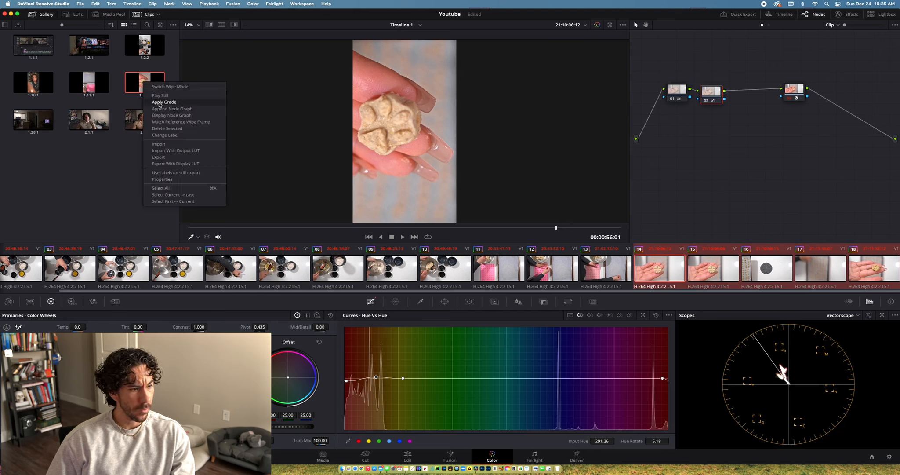
{"action": "left_click", "coordinate": [156, 102]}
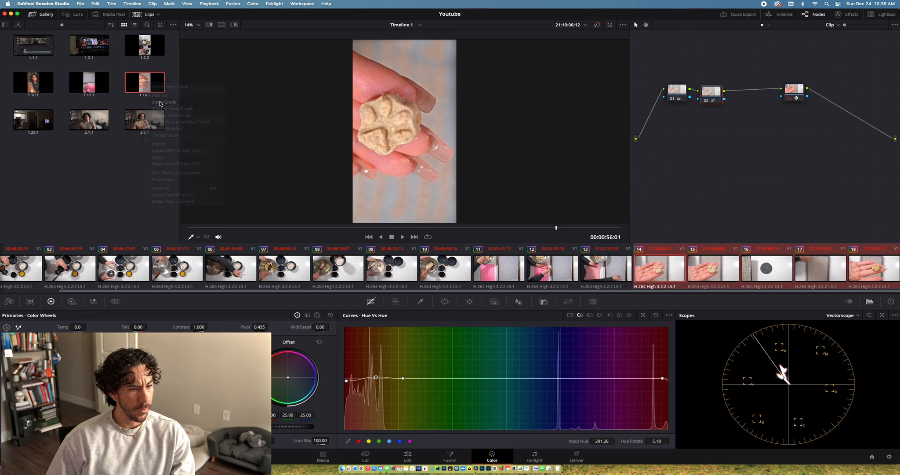
- Check the applied grade on clips 15 through 18, viewing different moments within the clips
{"action": "left_click", "coordinate": [711, 276]}
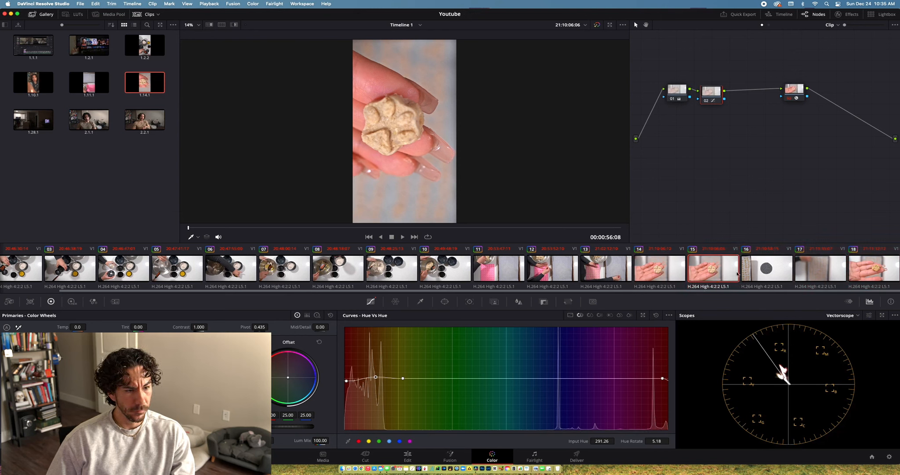
{"action": "left_click", "coordinate": [778, 270]}
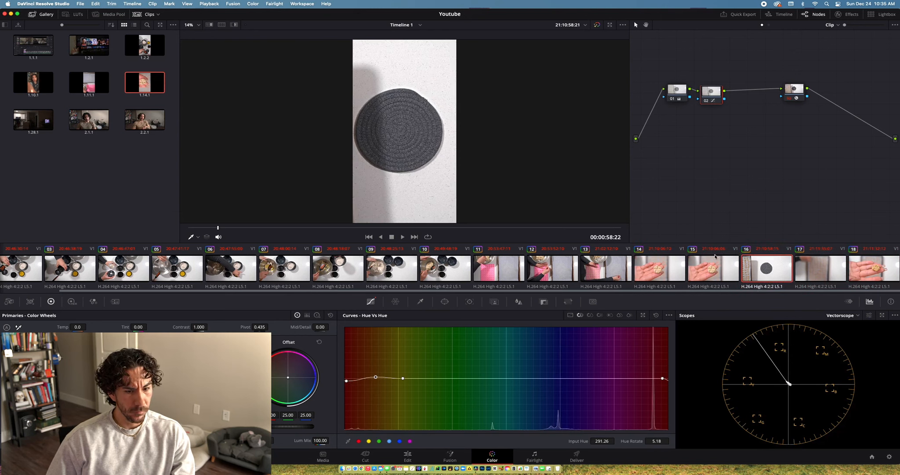
{"action": "left_click_drag", "start_coordinate": [407, 229], "coordinate": [408, 229]}
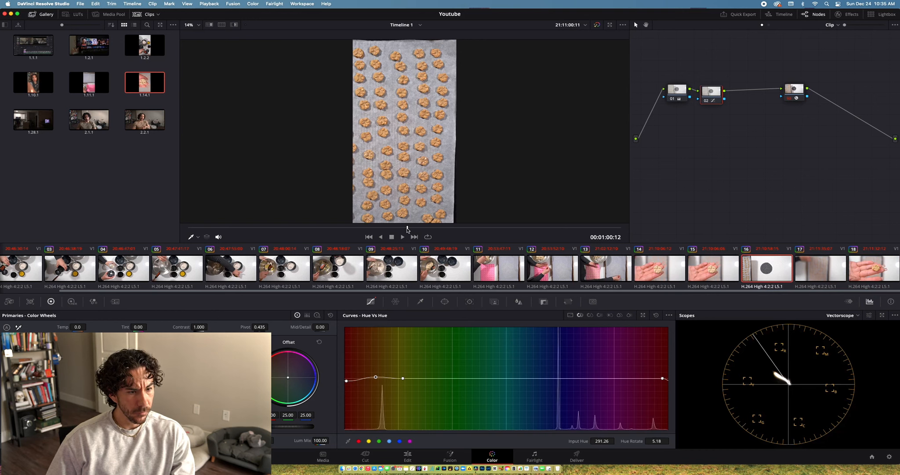
{"action": "left_click", "coordinate": [809, 267]}
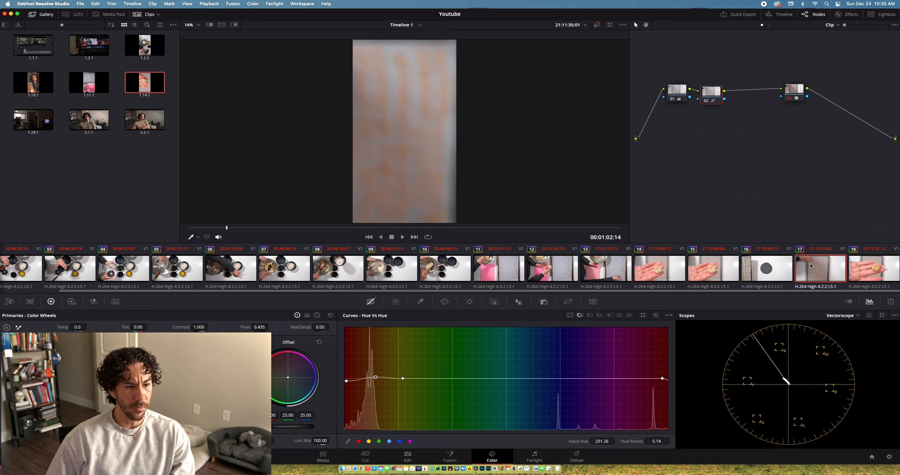
{"action": "left_click_drag", "start_coordinate": [438, 230], "coordinate": [440, 230]}
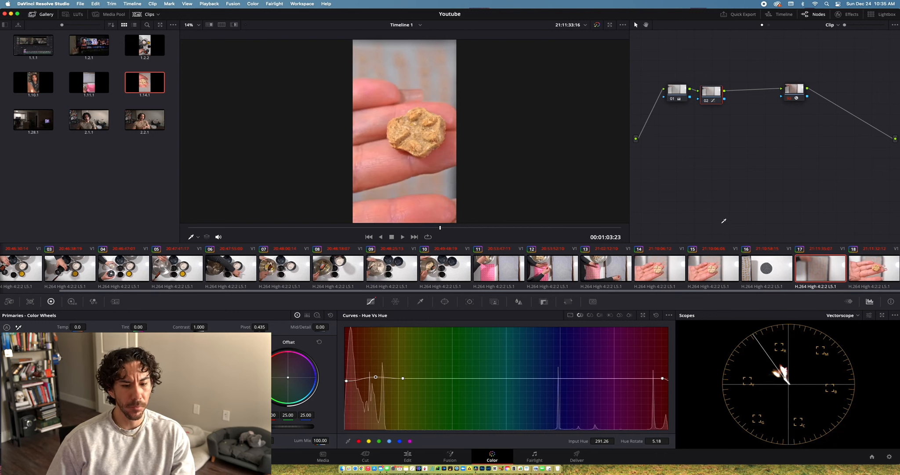
{"action": "key", "text": "Down"}
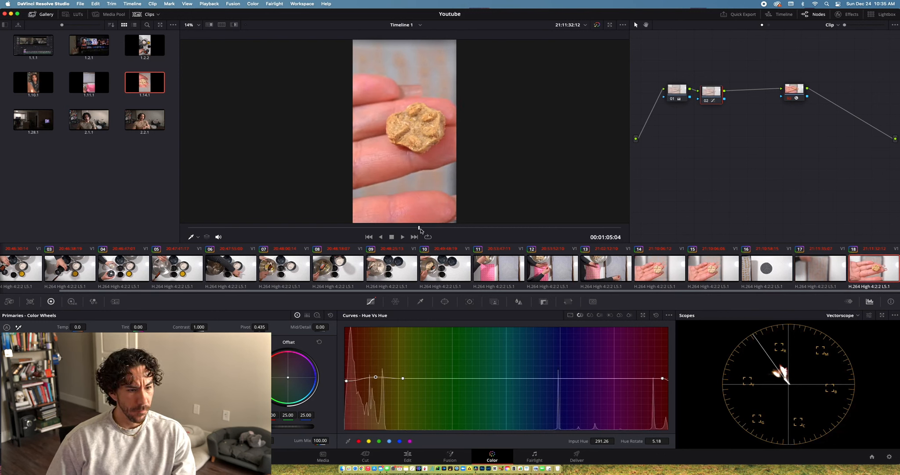
{"action": "key", "text": "space"}
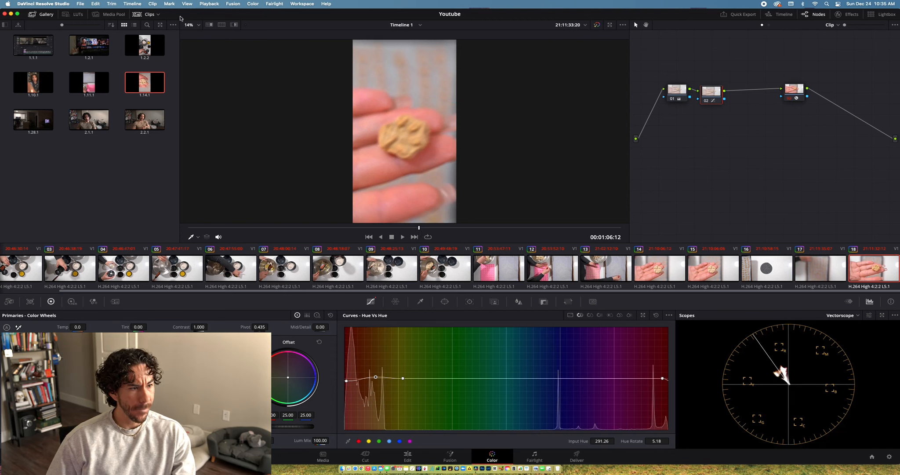
- Change the proxy handling so that the timeline clips play from proxy media
{"action": "left_click", "coordinate": [209, 3]}
{"action": "mouse_move", "coordinate": [277, 21]}
{"action": "left_click", "coordinate": [310, 21]}
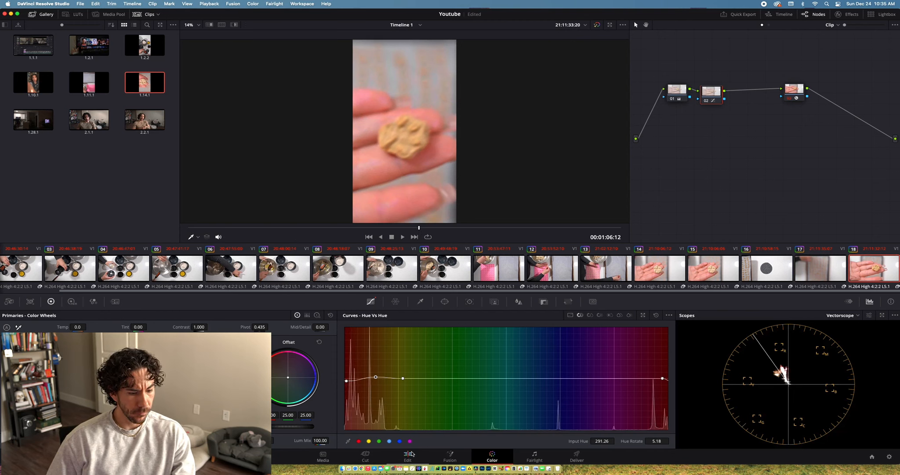
- On the Edit page, set the timeline proxy resolution to Quarter and play the timeline from its start
{"action": "left_click", "coordinate": [407, 457]}
{"action": "key", "text": "Home"}
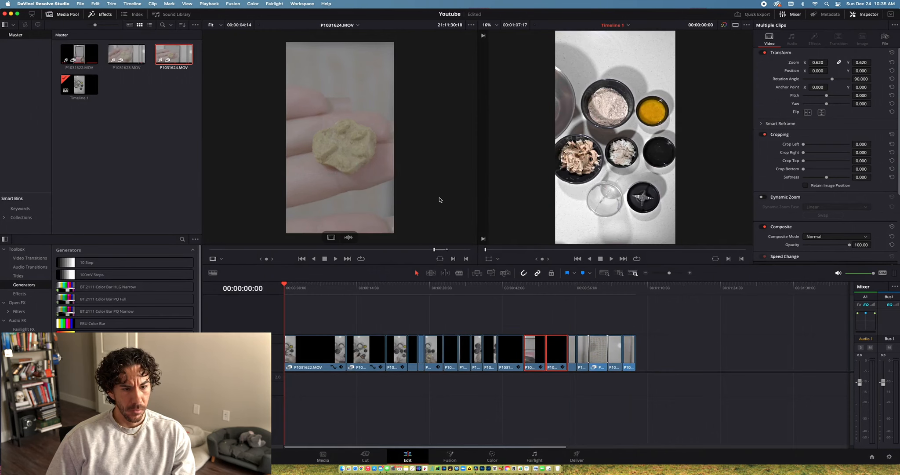
{"action": "left_click", "coordinate": [209, 3]}
{"action": "mouse_move", "coordinate": [256, 35]}
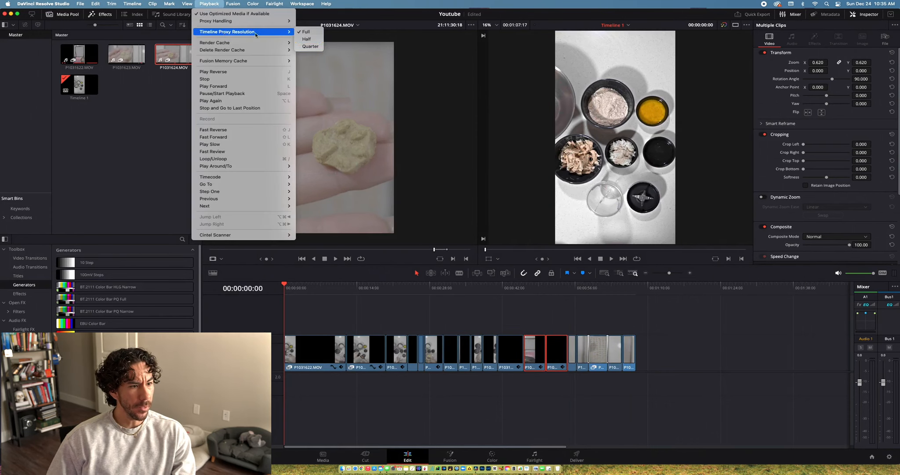
{"action": "left_click", "coordinate": [311, 47]}
{"action": "key", "text": "space"}
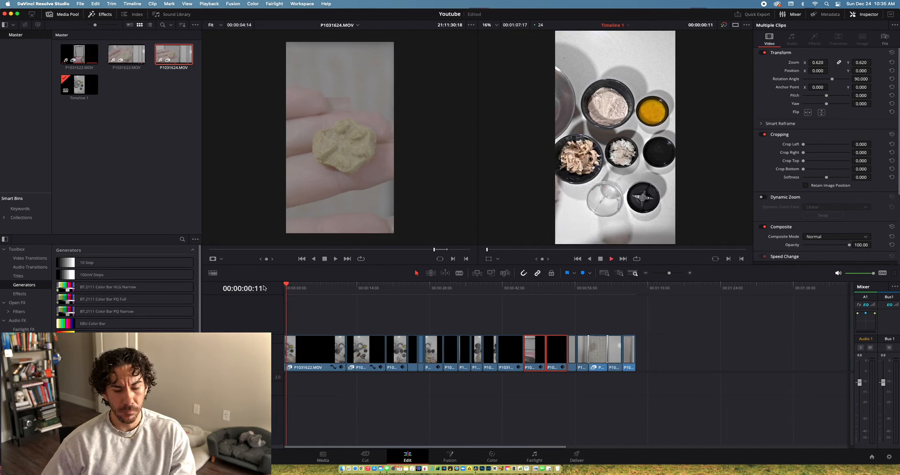